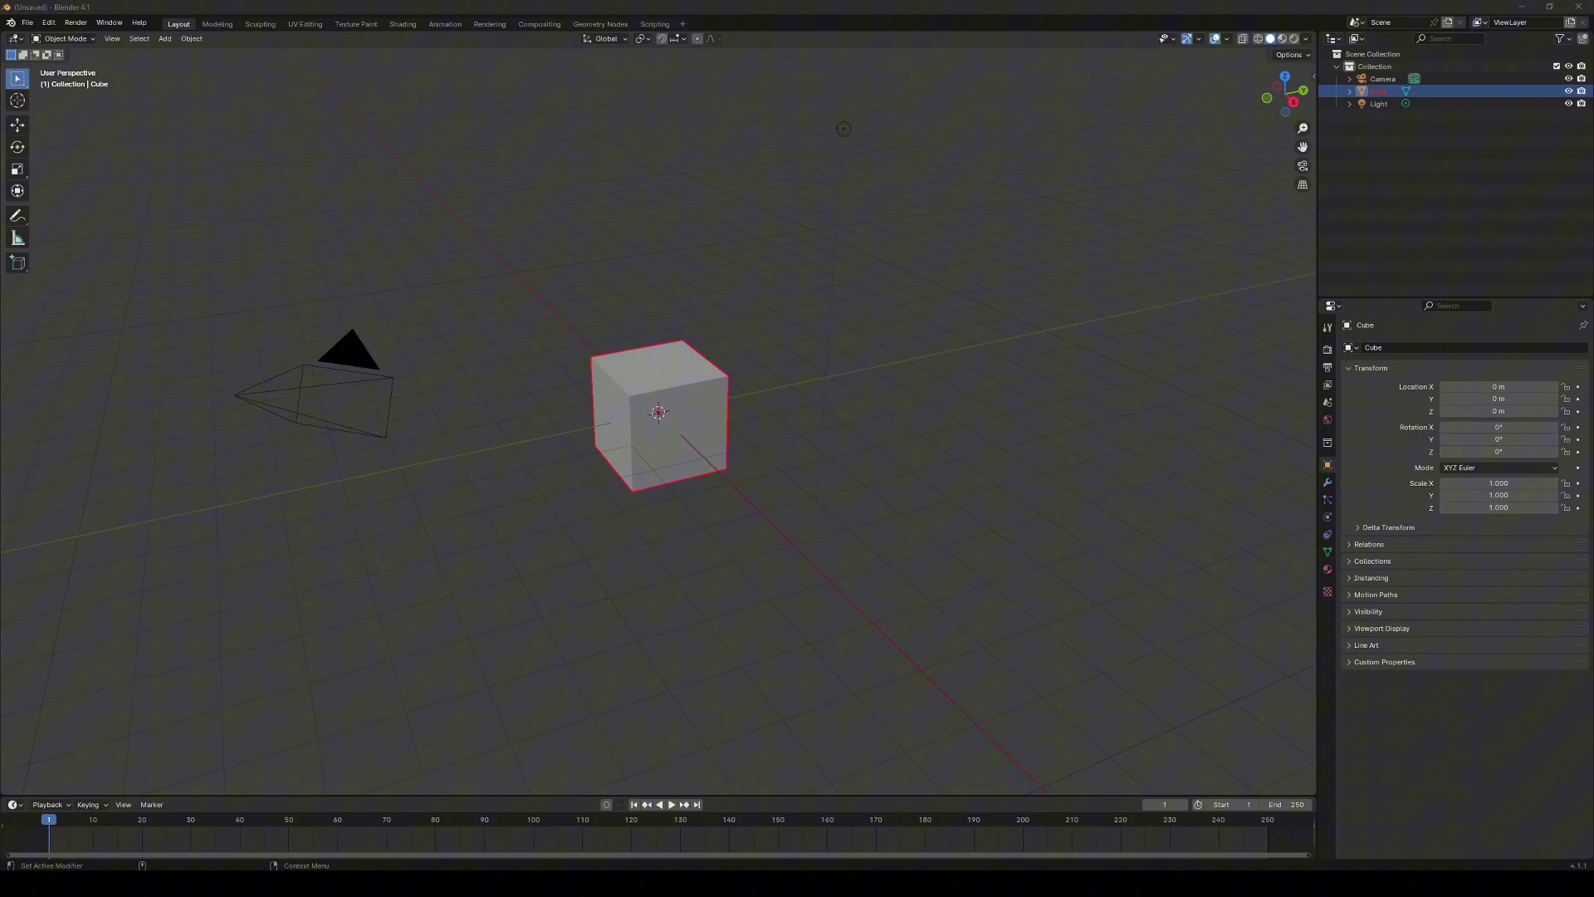
Check the external Applications settings under Preferences > File Paths
click(87, 40)
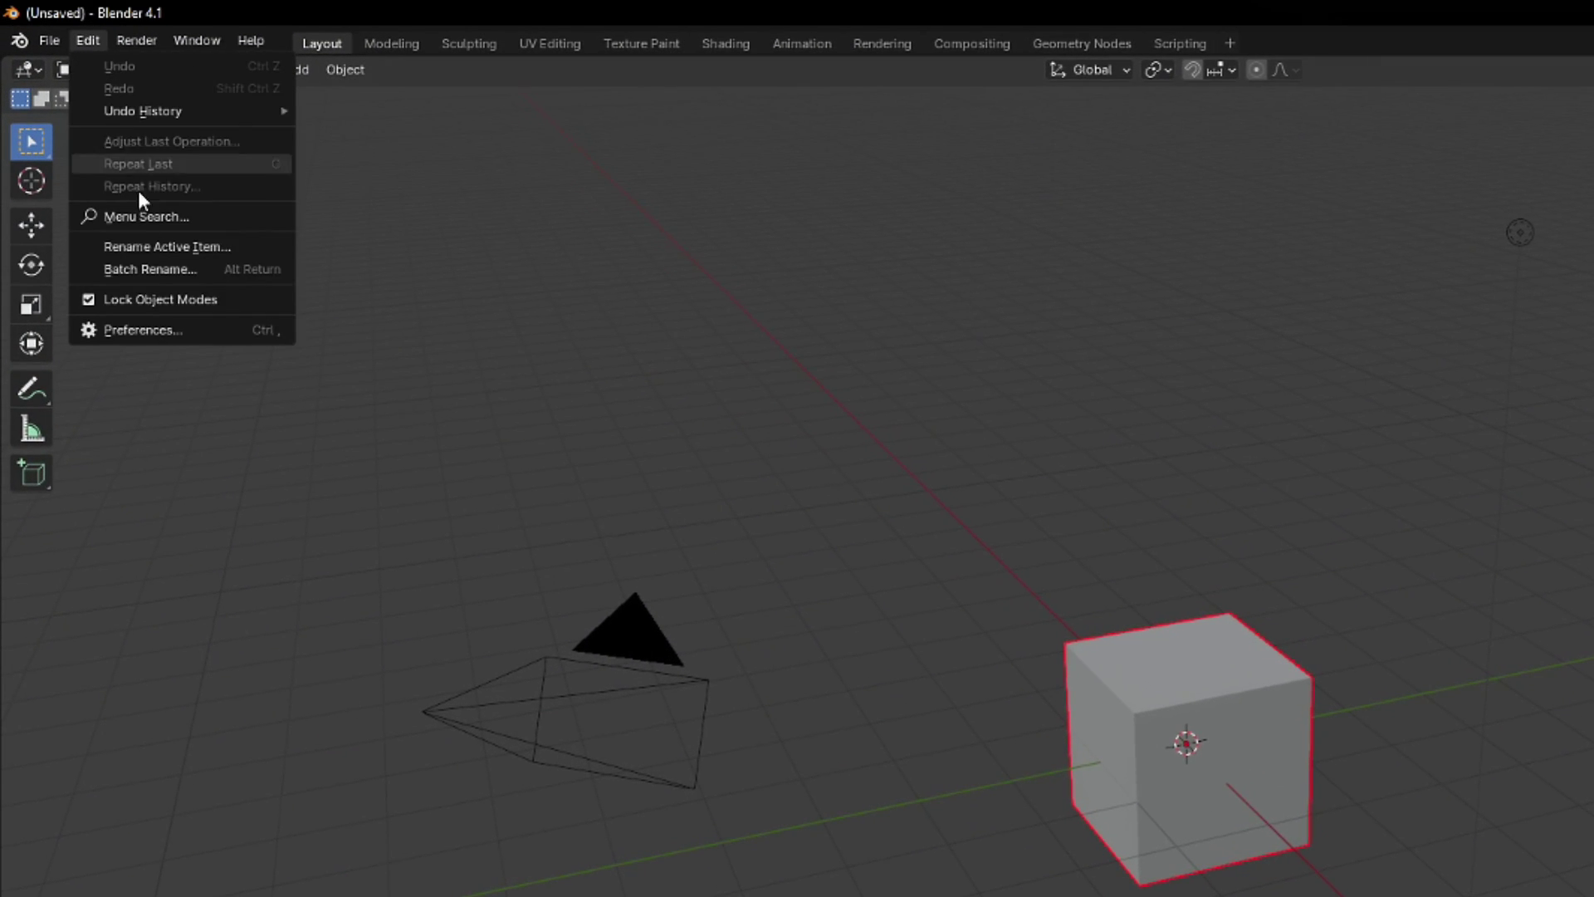
click(147, 324)
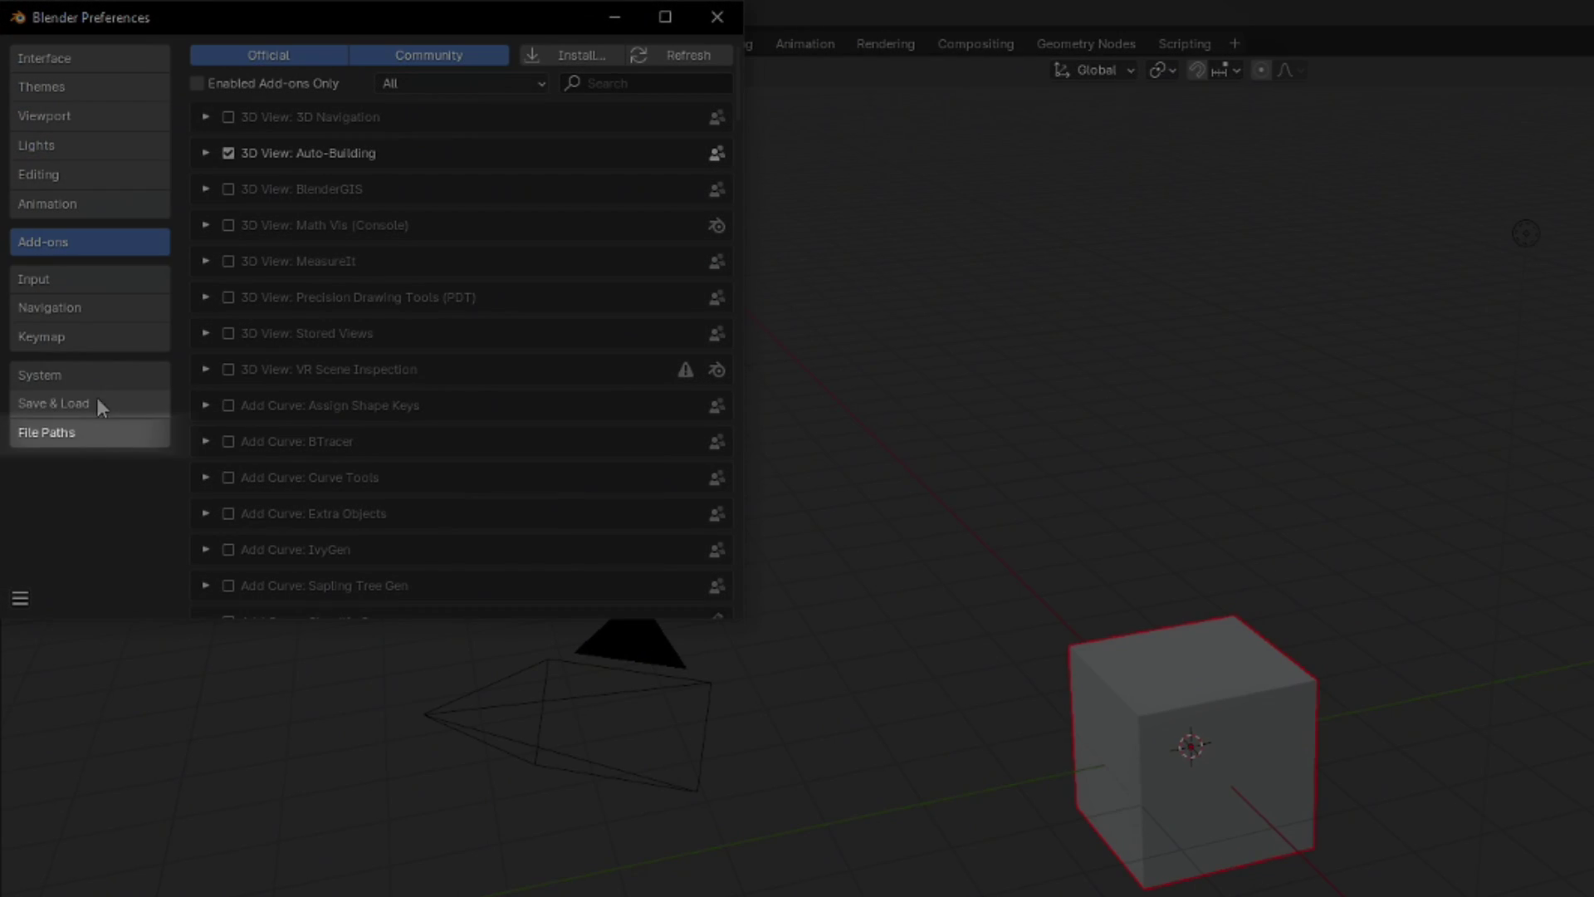
click(82, 433)
scroll(249, 461, down, 1)
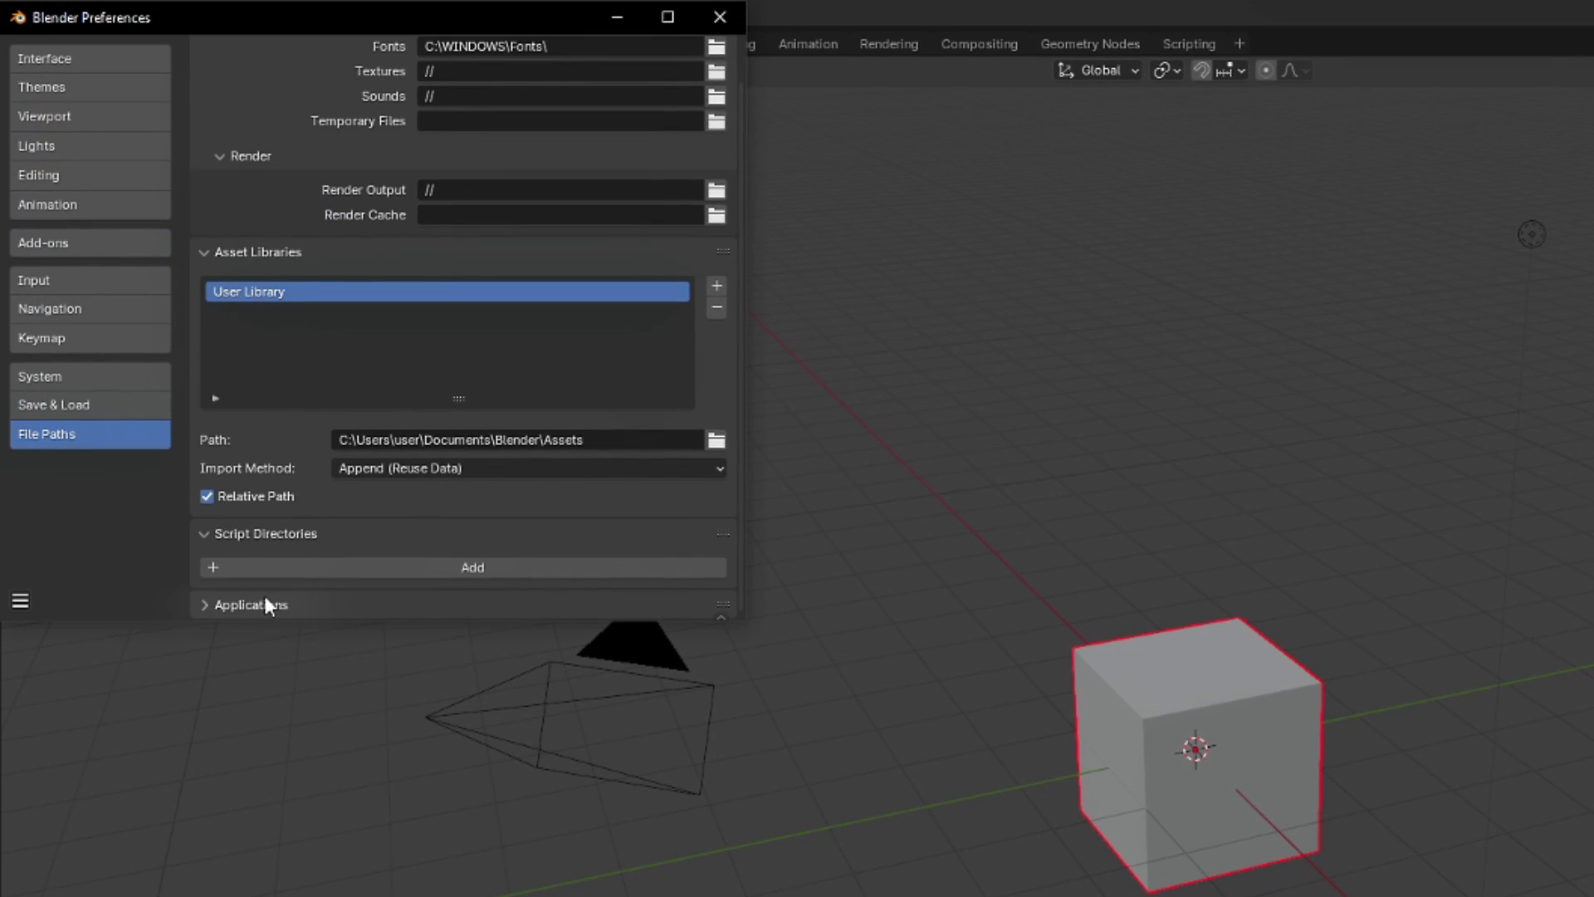
click(347, 600)
scroll(332, 581, down, 4)
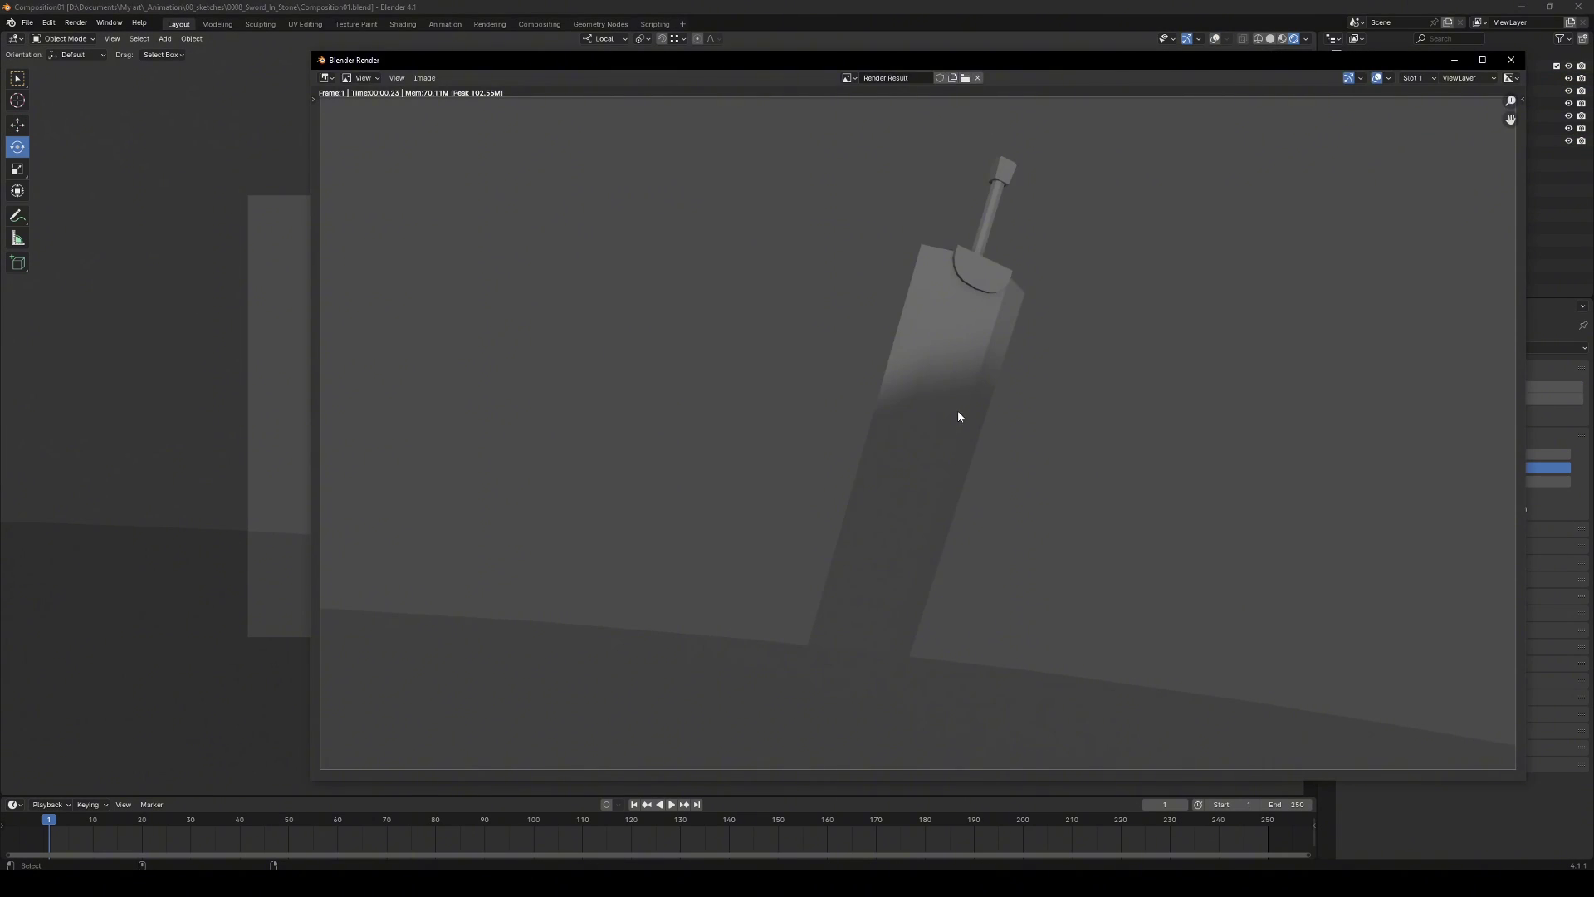
Copy the grey sword render to the clipboard with Image > Copy
click(424, 77)
click(438, 155)
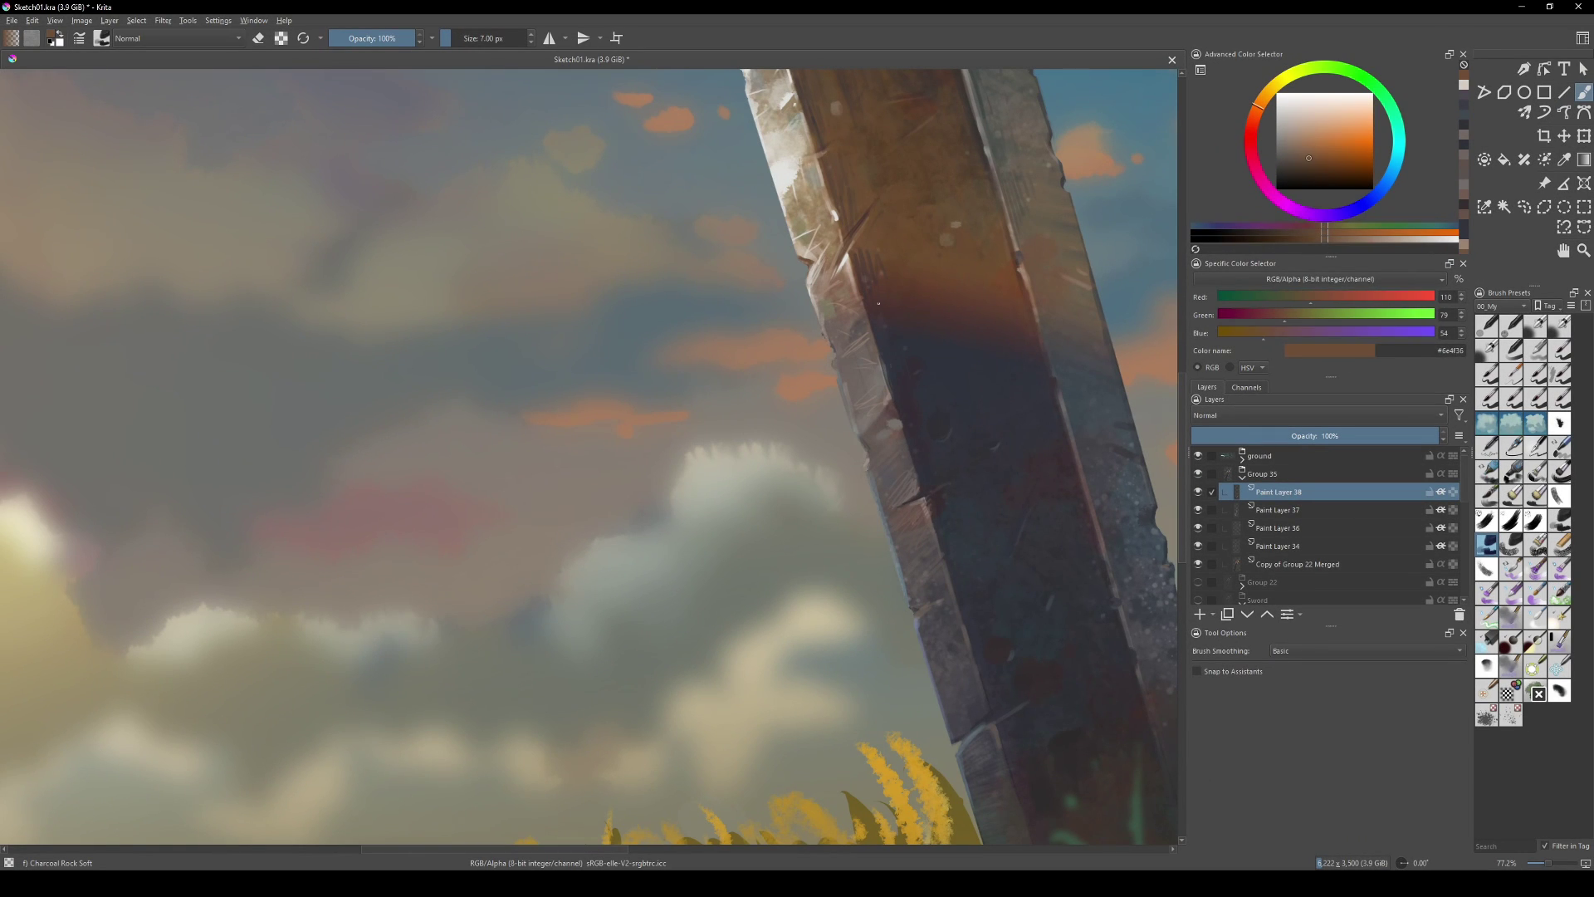
Pick a light beige paint colour from Krita's colour selector
ctrl+click(835, 286)
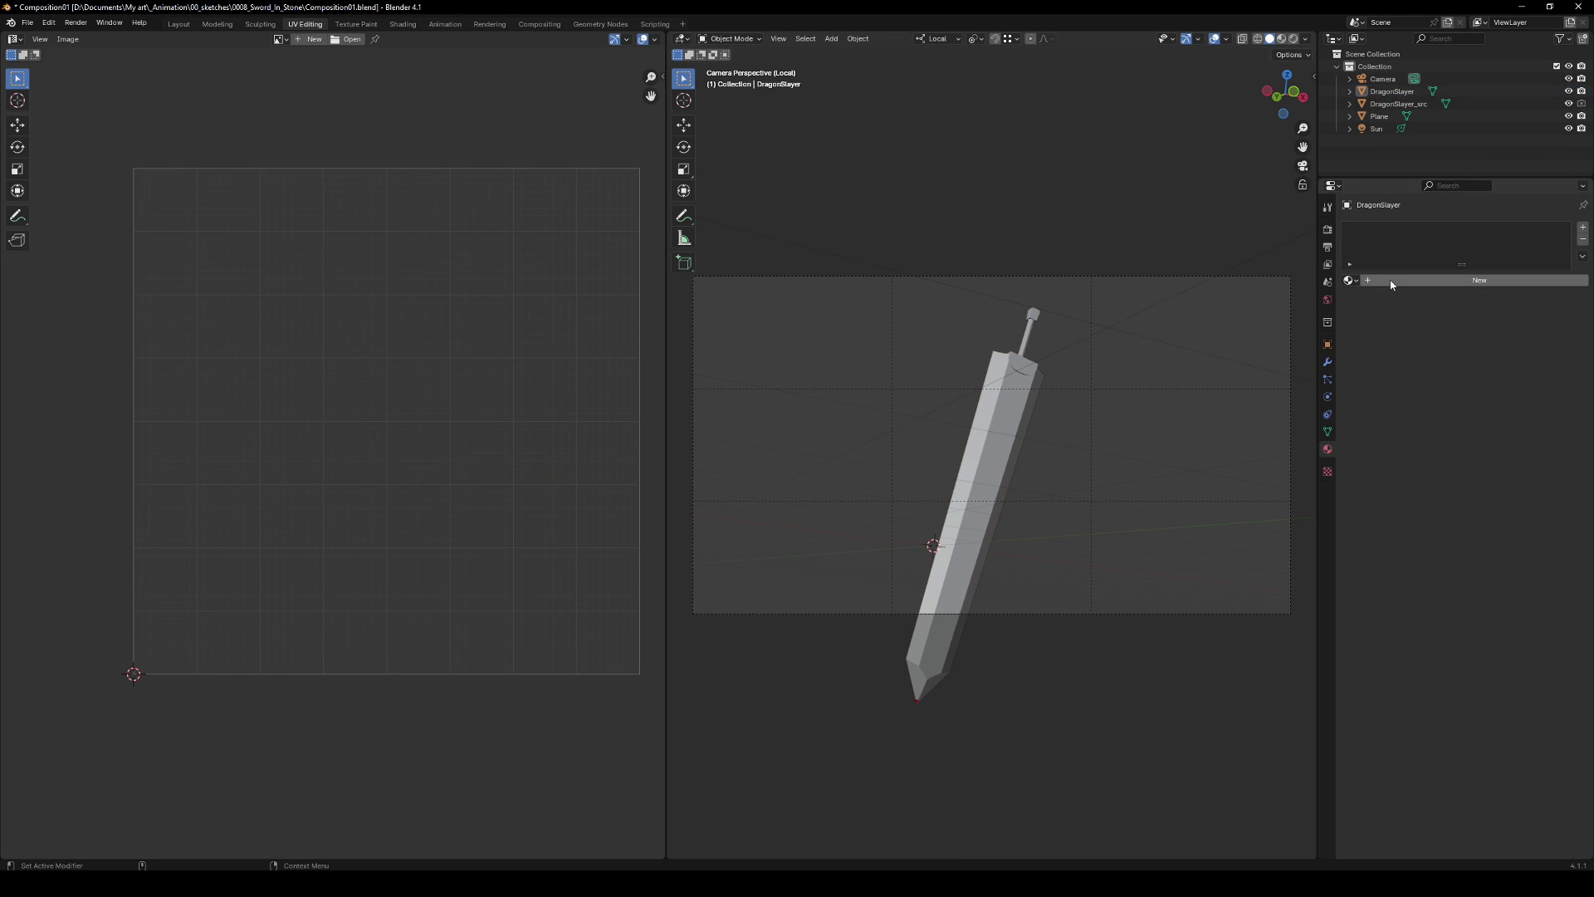
Add a new sword material wired Image Texture > Emission > Material Output
click(1392, 282)
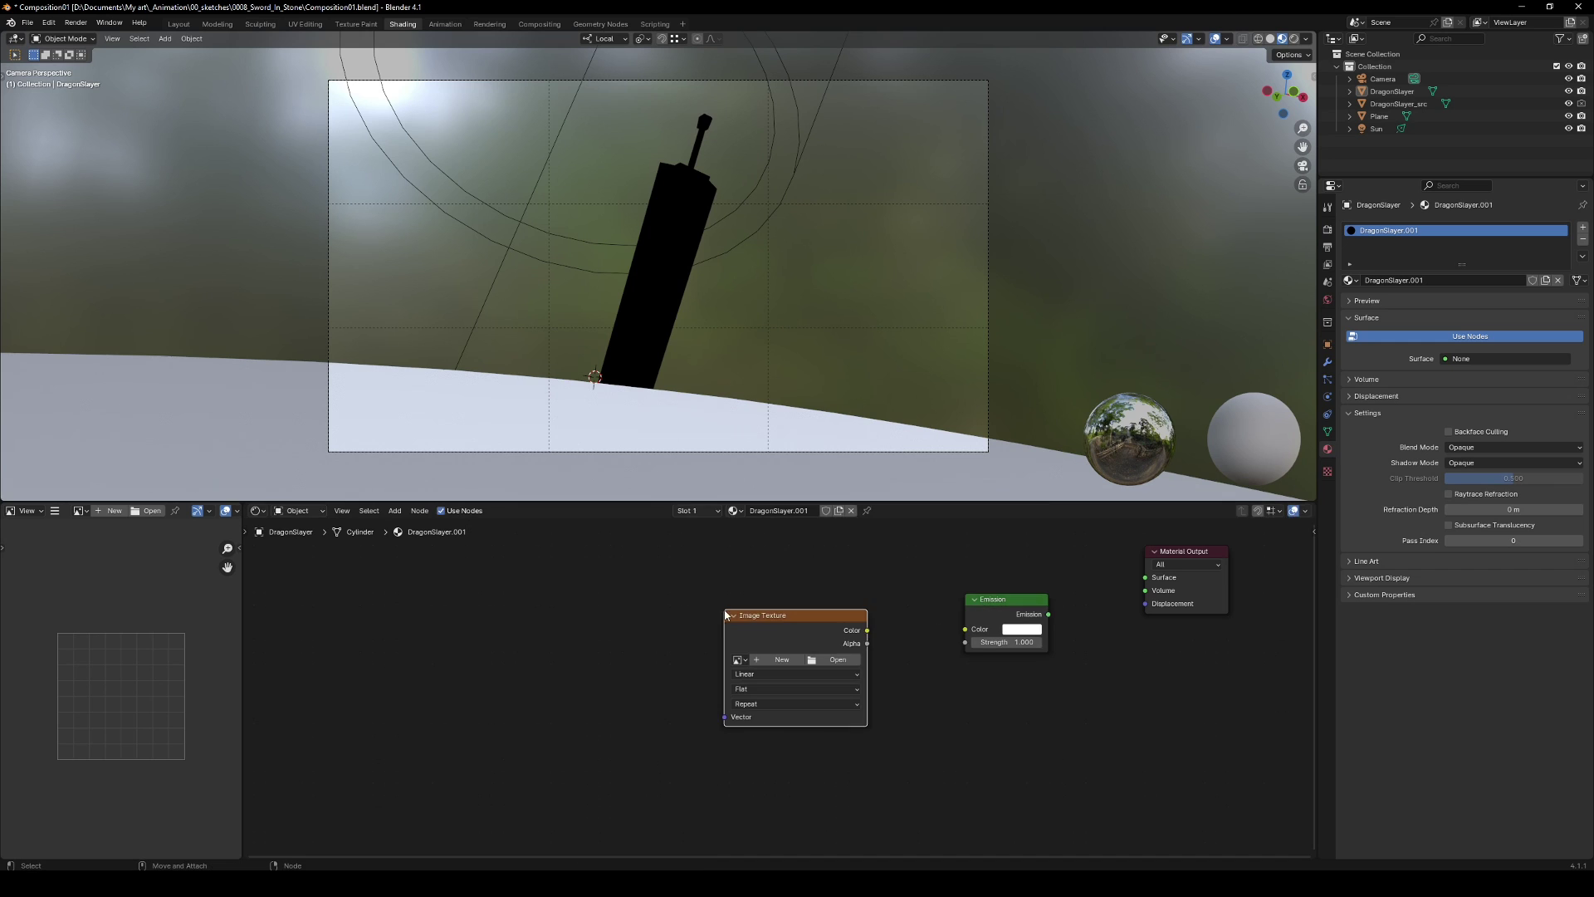
drag(1048, 614, 1145, 577)
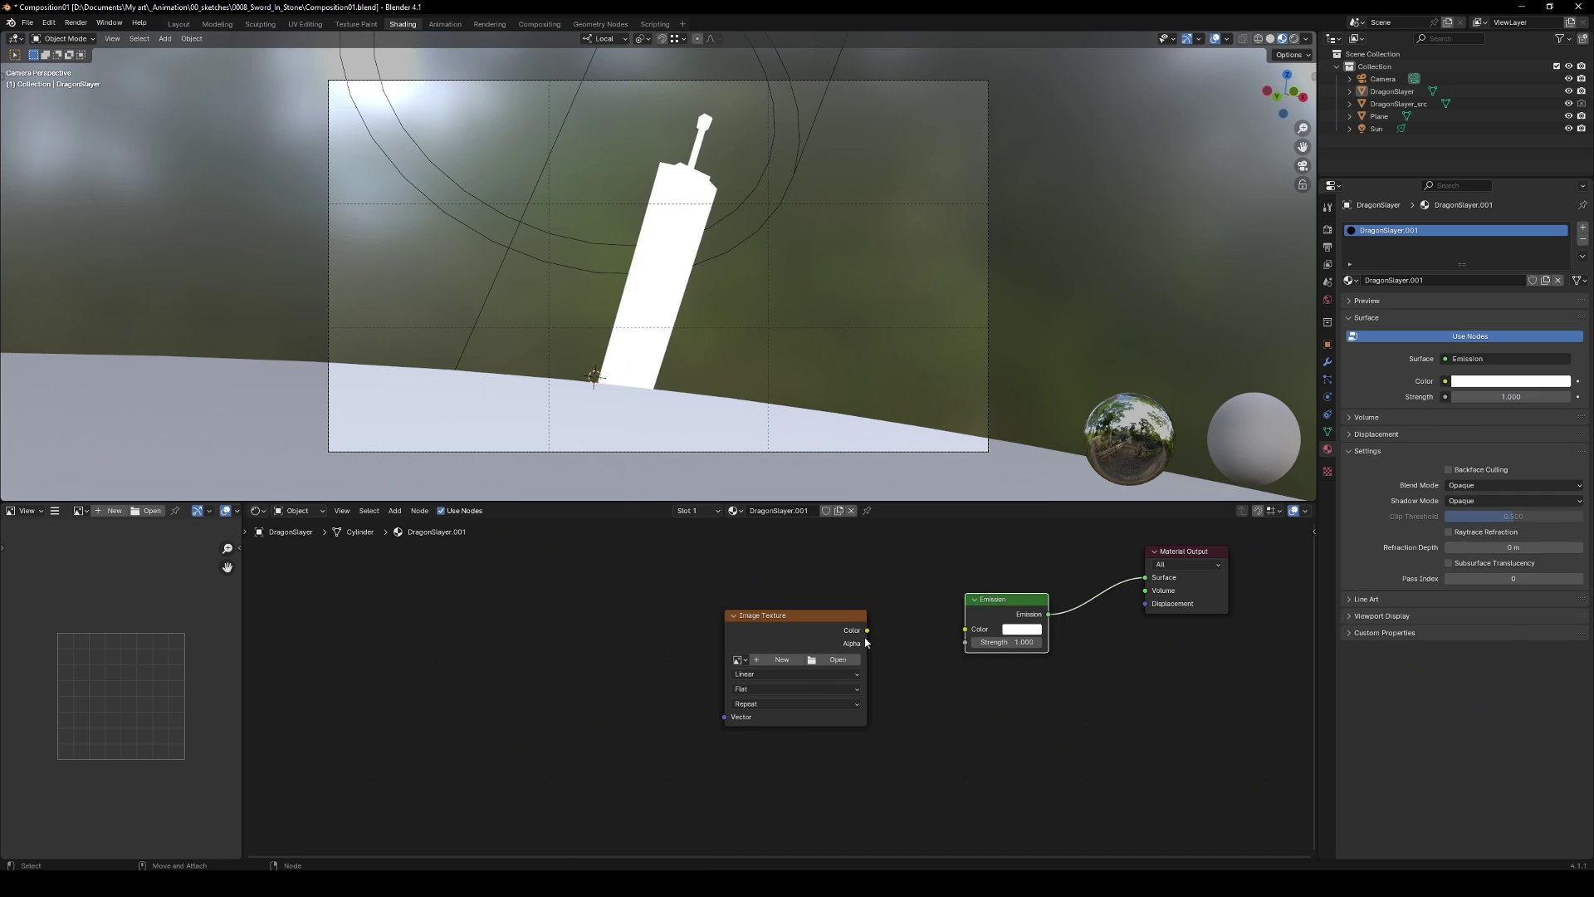
drag(867, 630, 966, 629)
Create a new blank 4096×4096 image texture named 'sword'
click(763, 660)
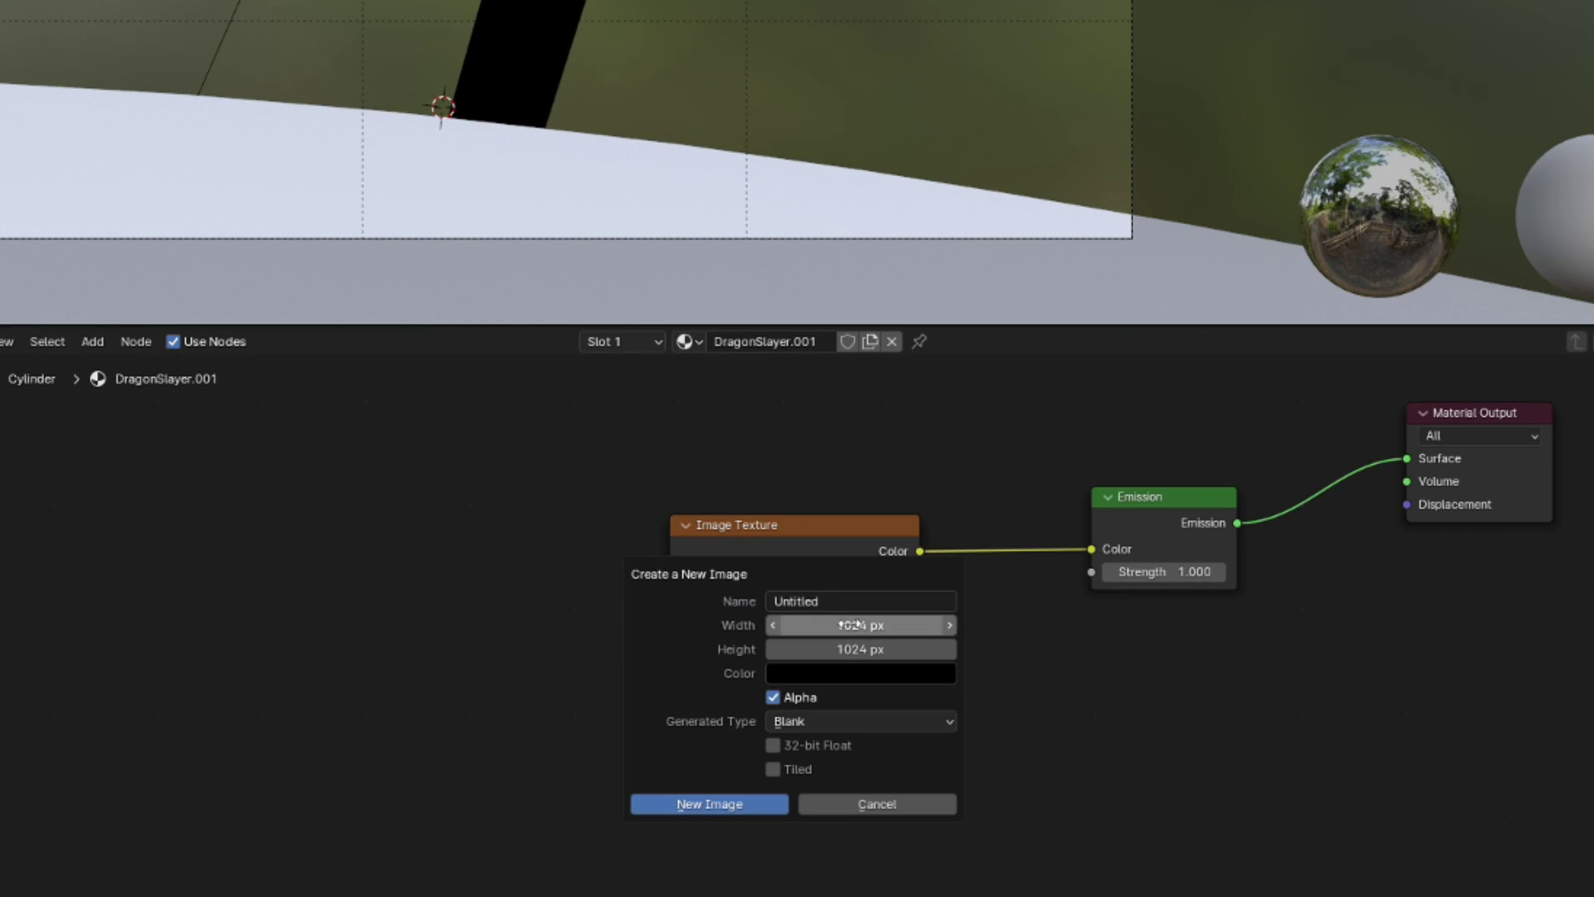
click(858, 624)
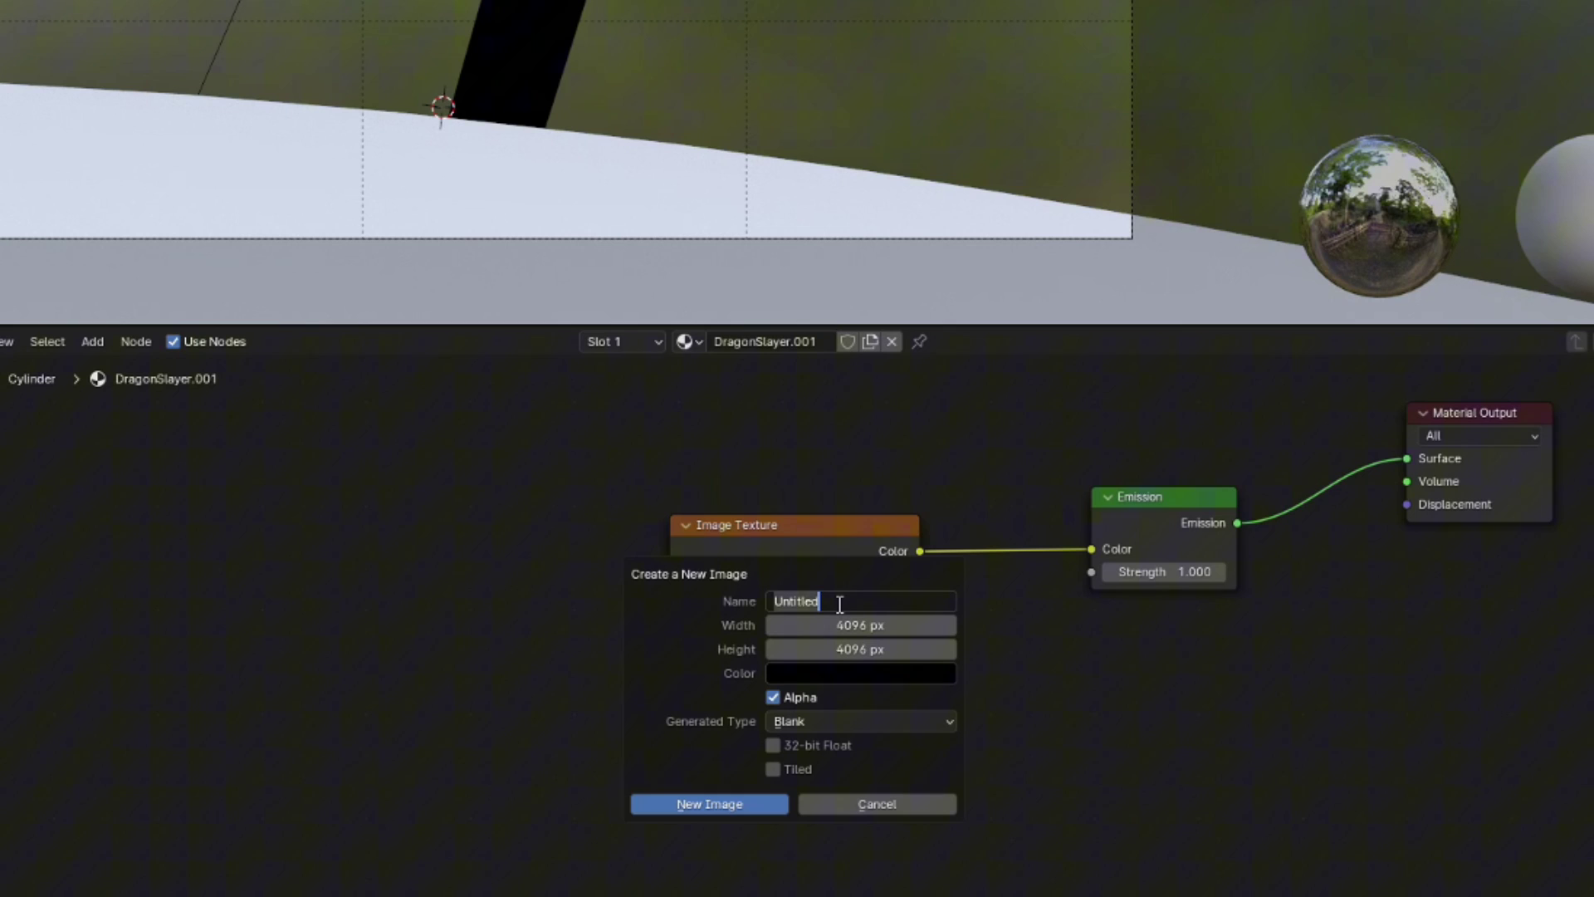
click(724, 805)
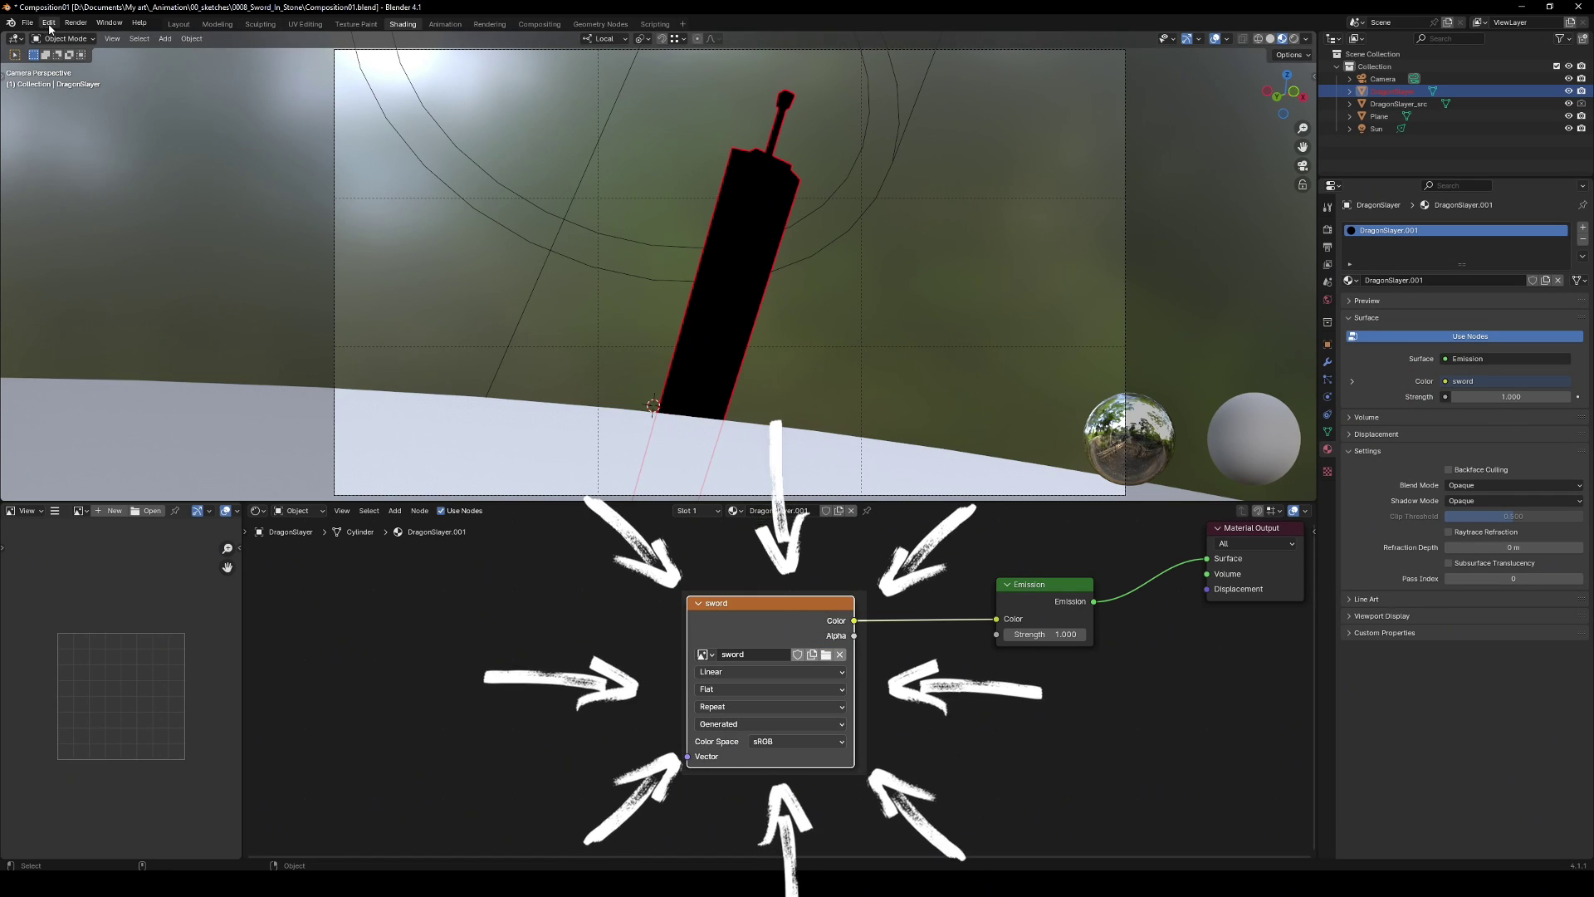
click(64, 38)
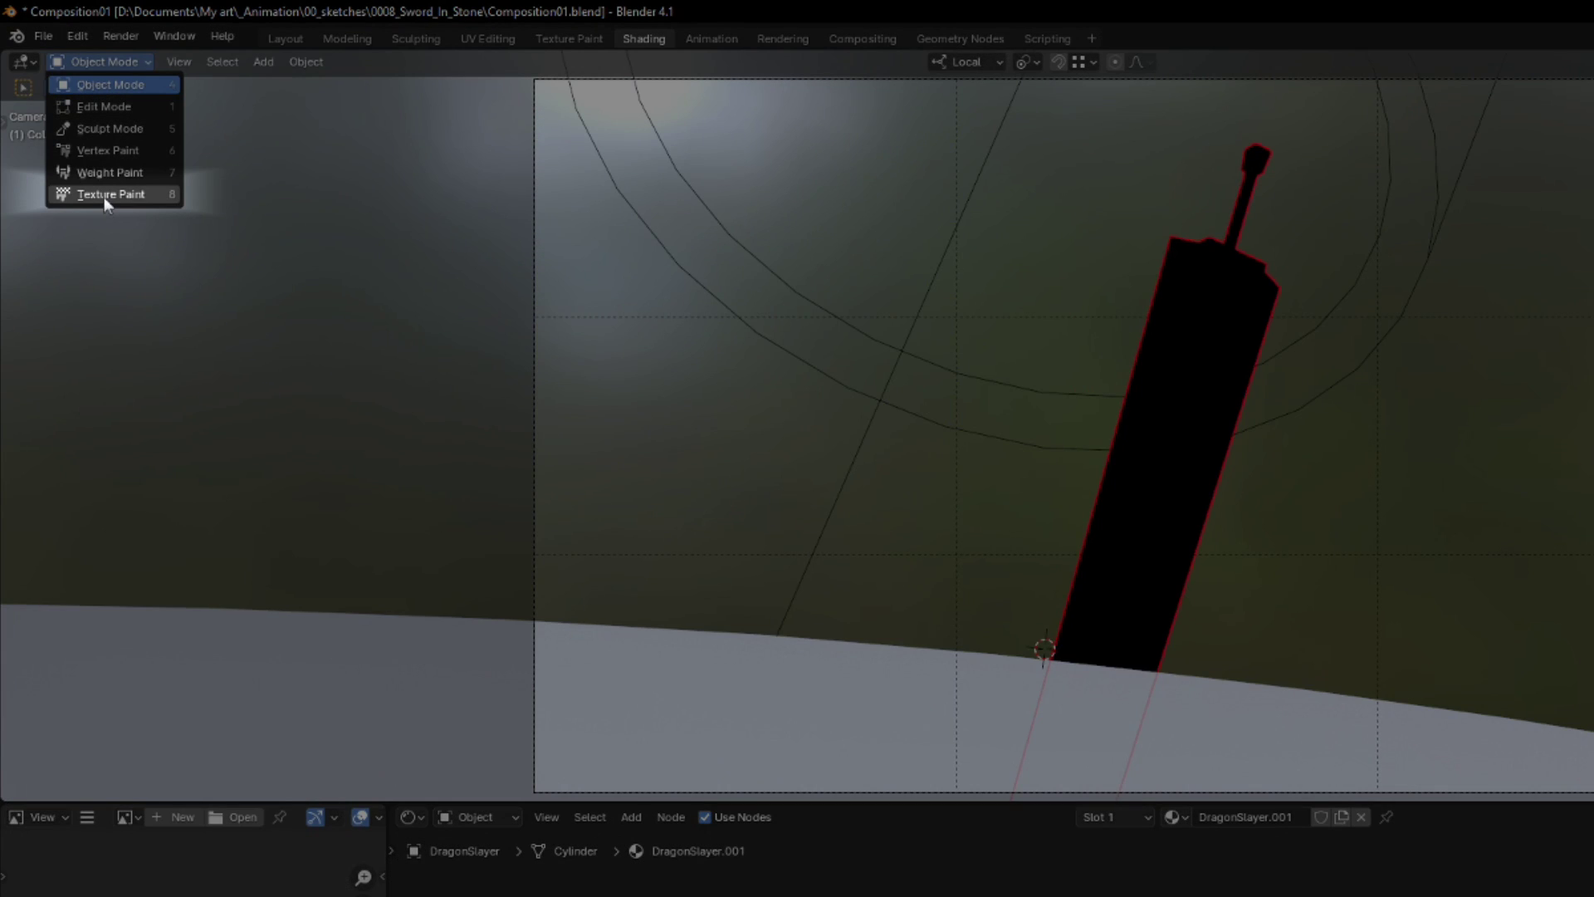
Enter Texture Paint mode and send a viewport snapshot to Krita with Quick Edit
click(103, 198)
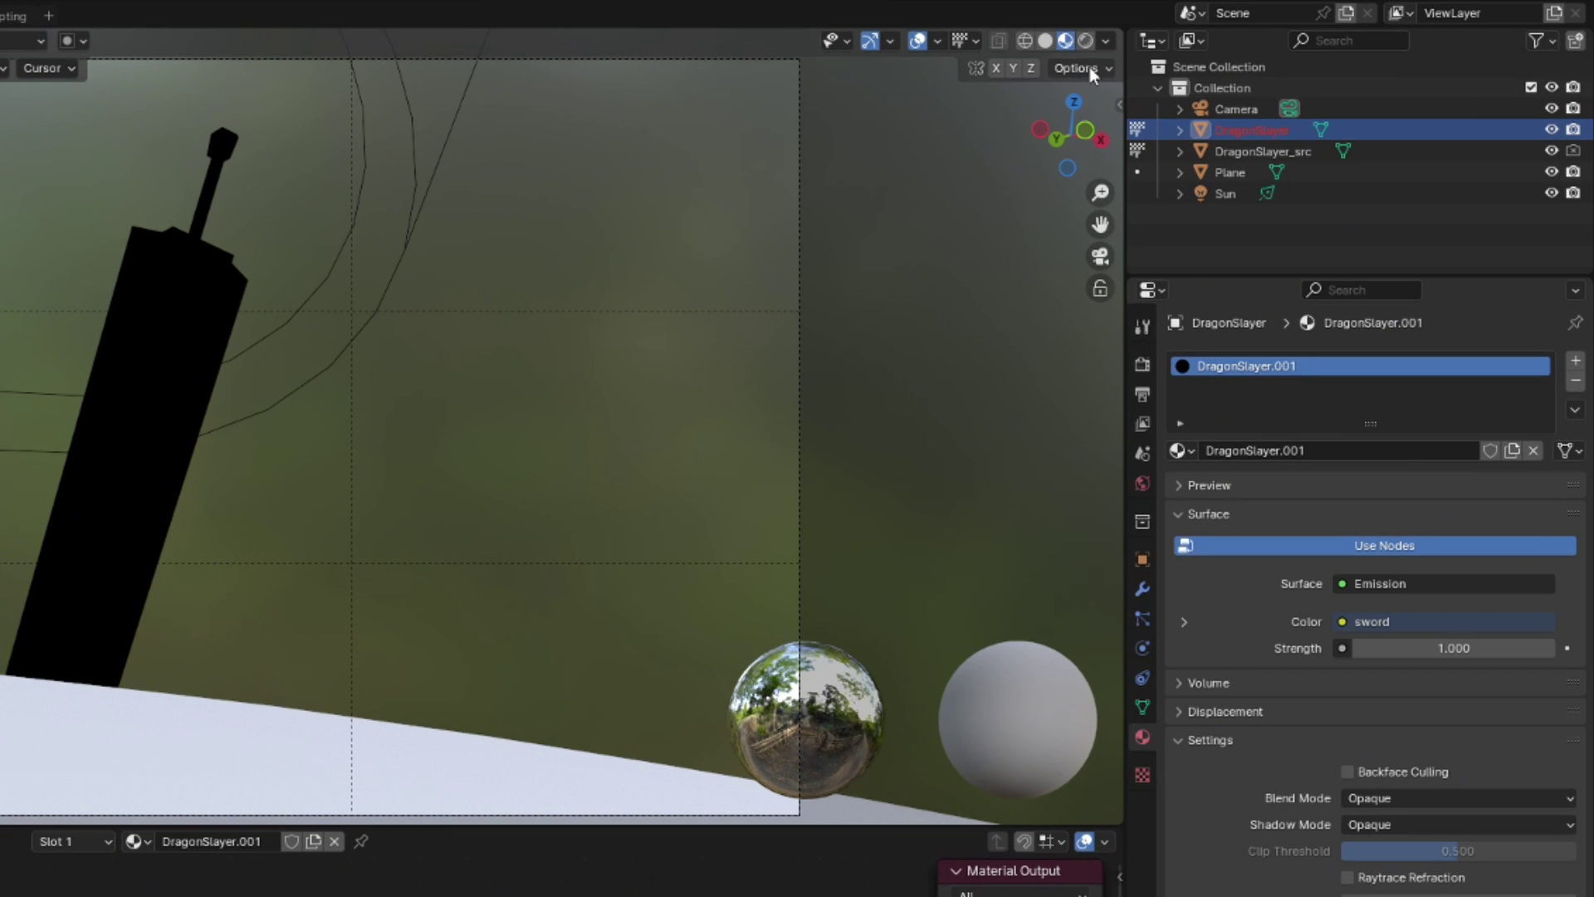
click(1296, 54)
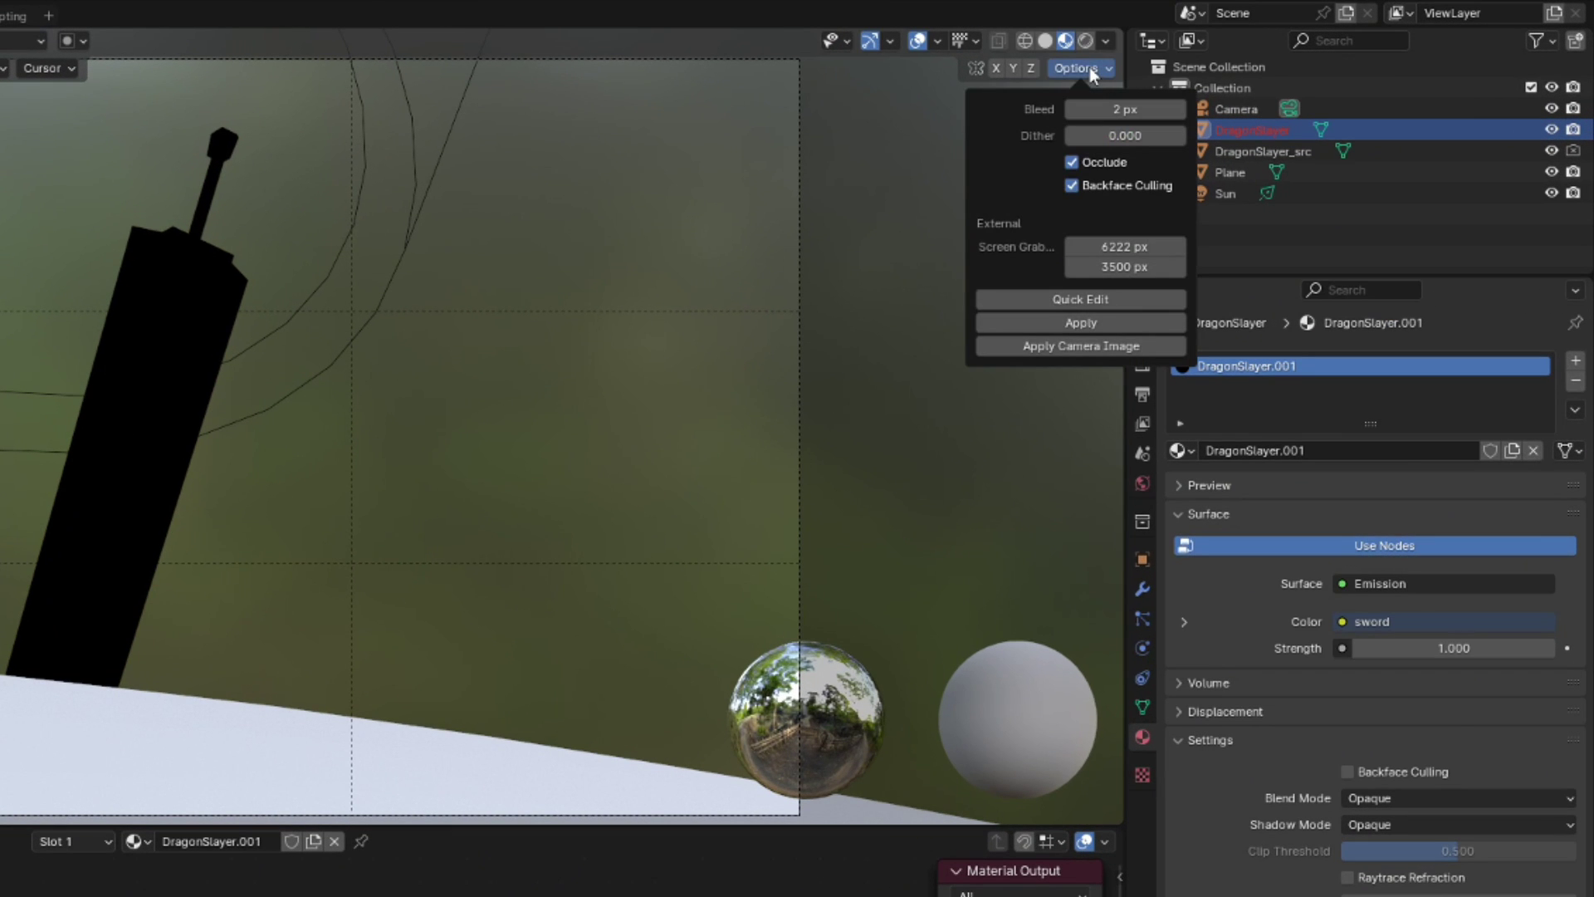
click(1111, 304)
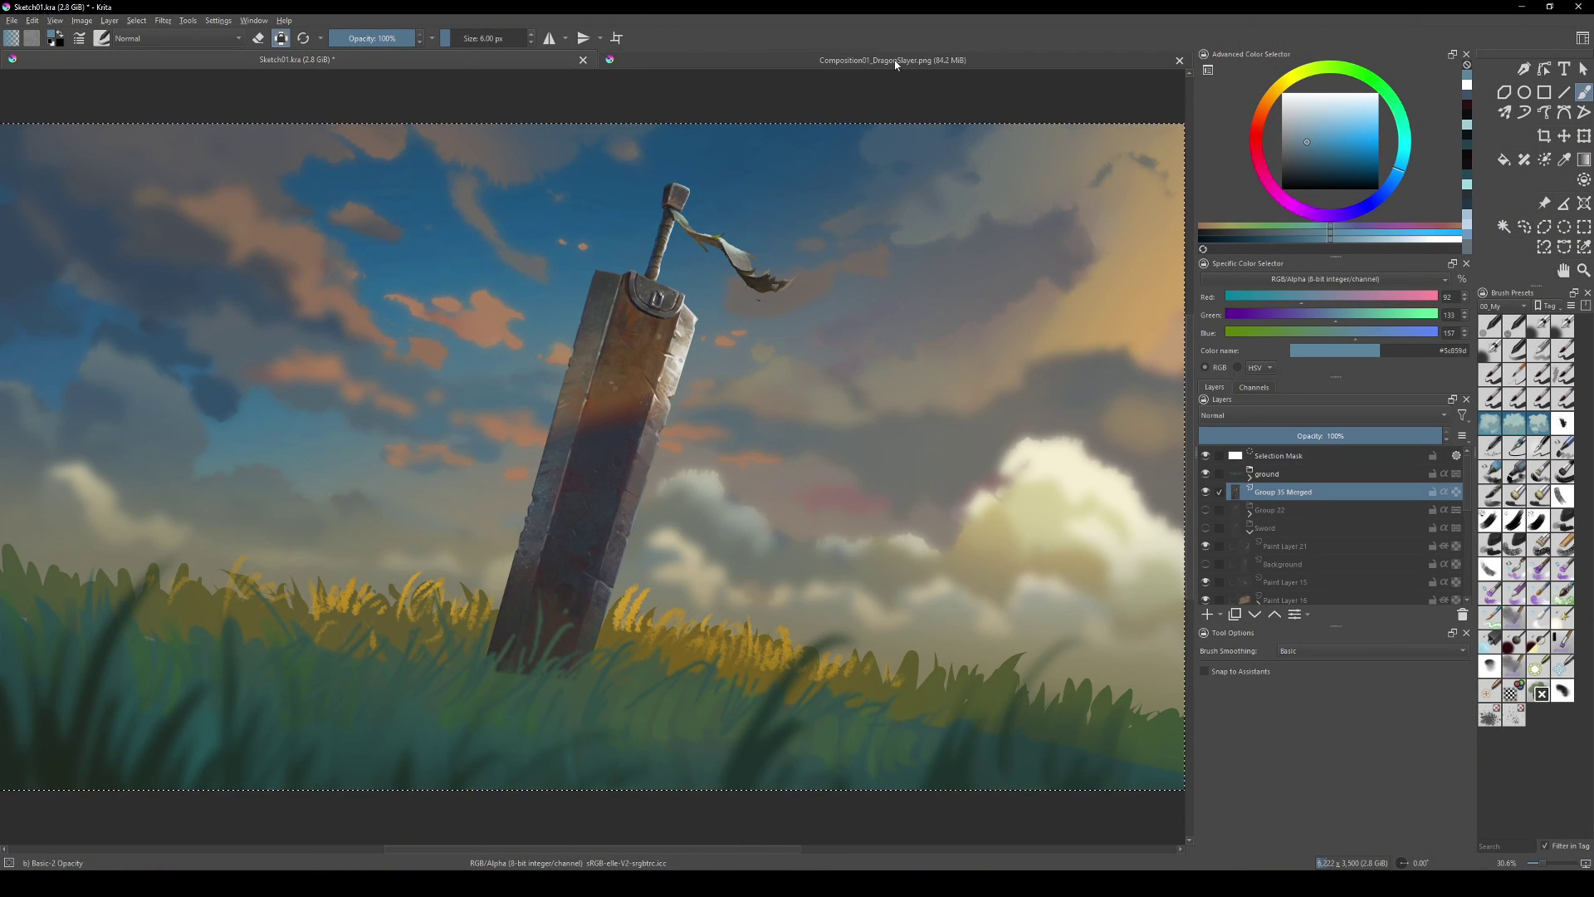
Hide the Background layer in the DragonSlayer snapshot and save it as PNG
click(894, 61)
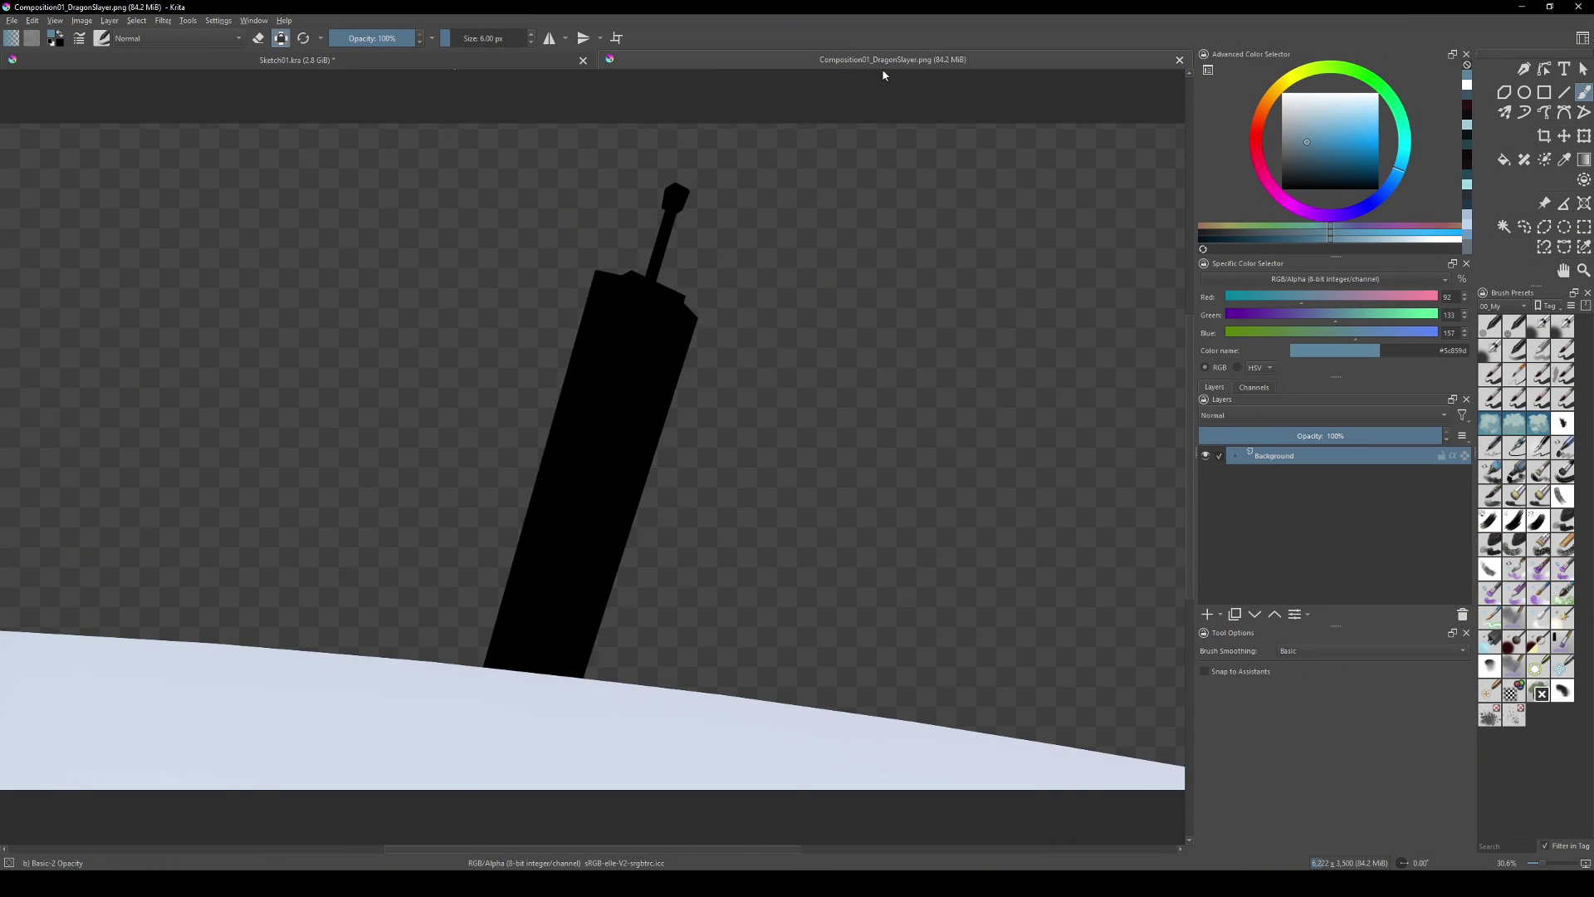
click(1205, 474)
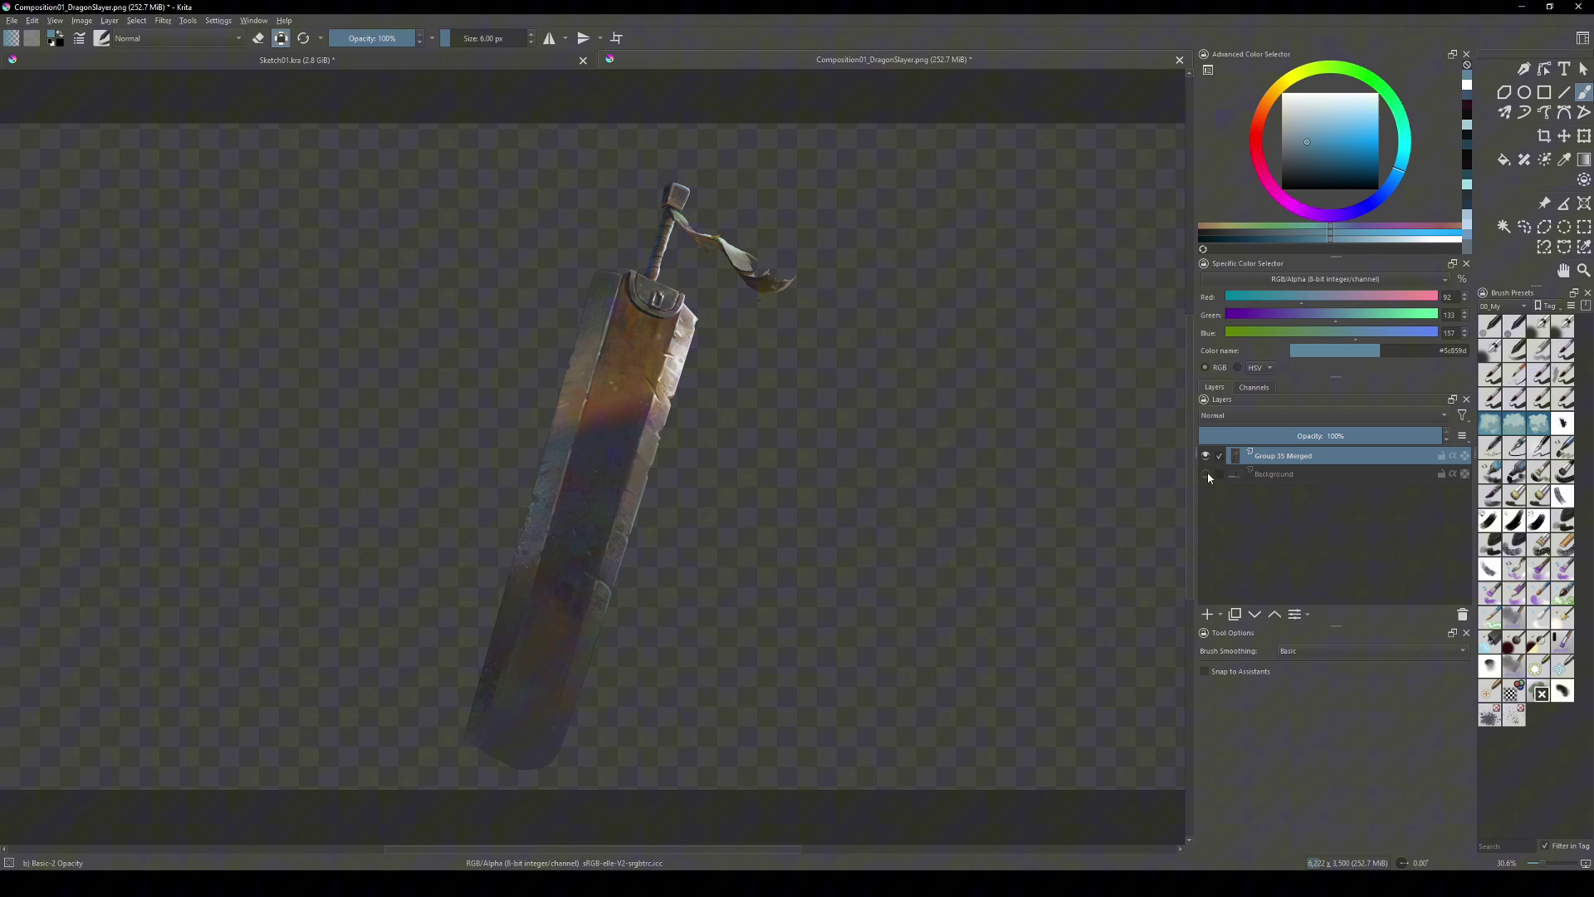
key(ctrl+s)
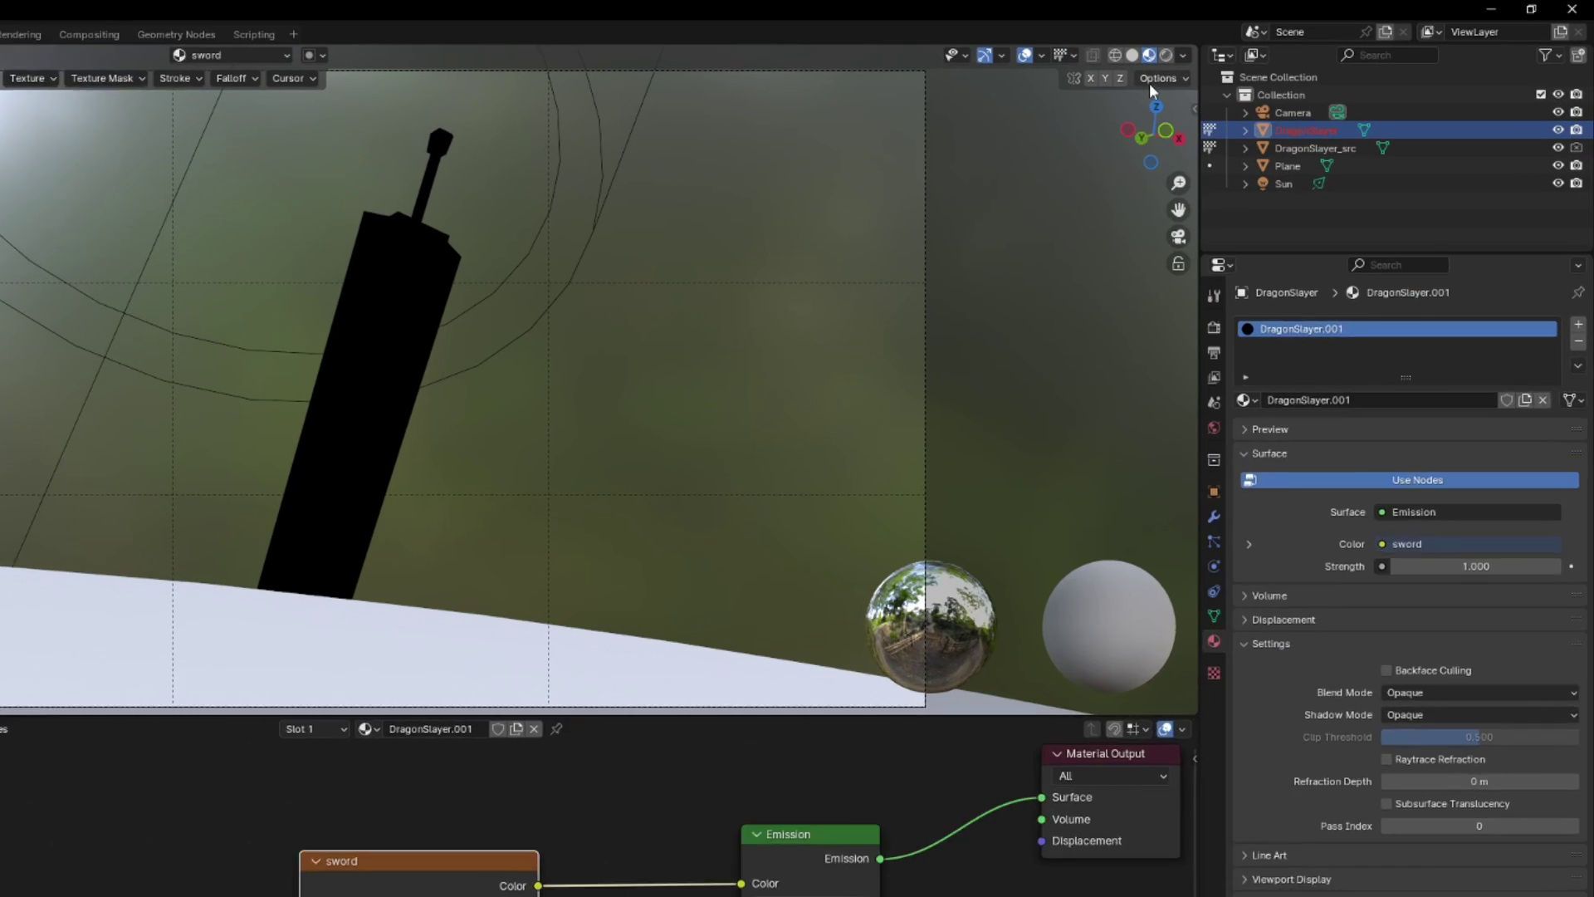
Apply the edited Krita image as a projection onto the sword
click(1149, 83)
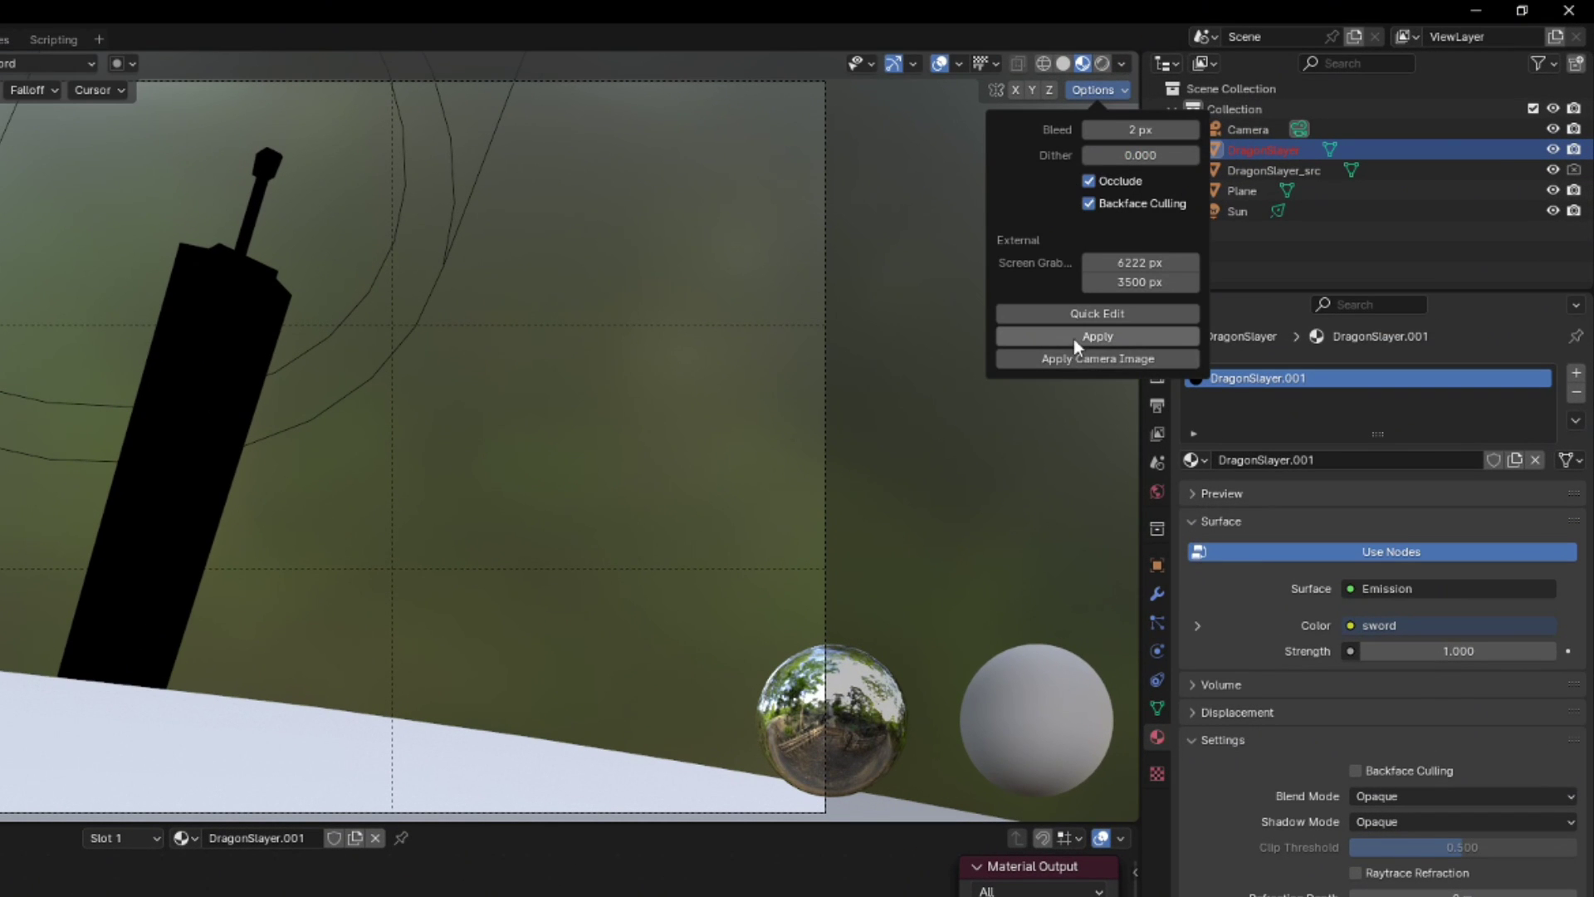
click(1074, 335)
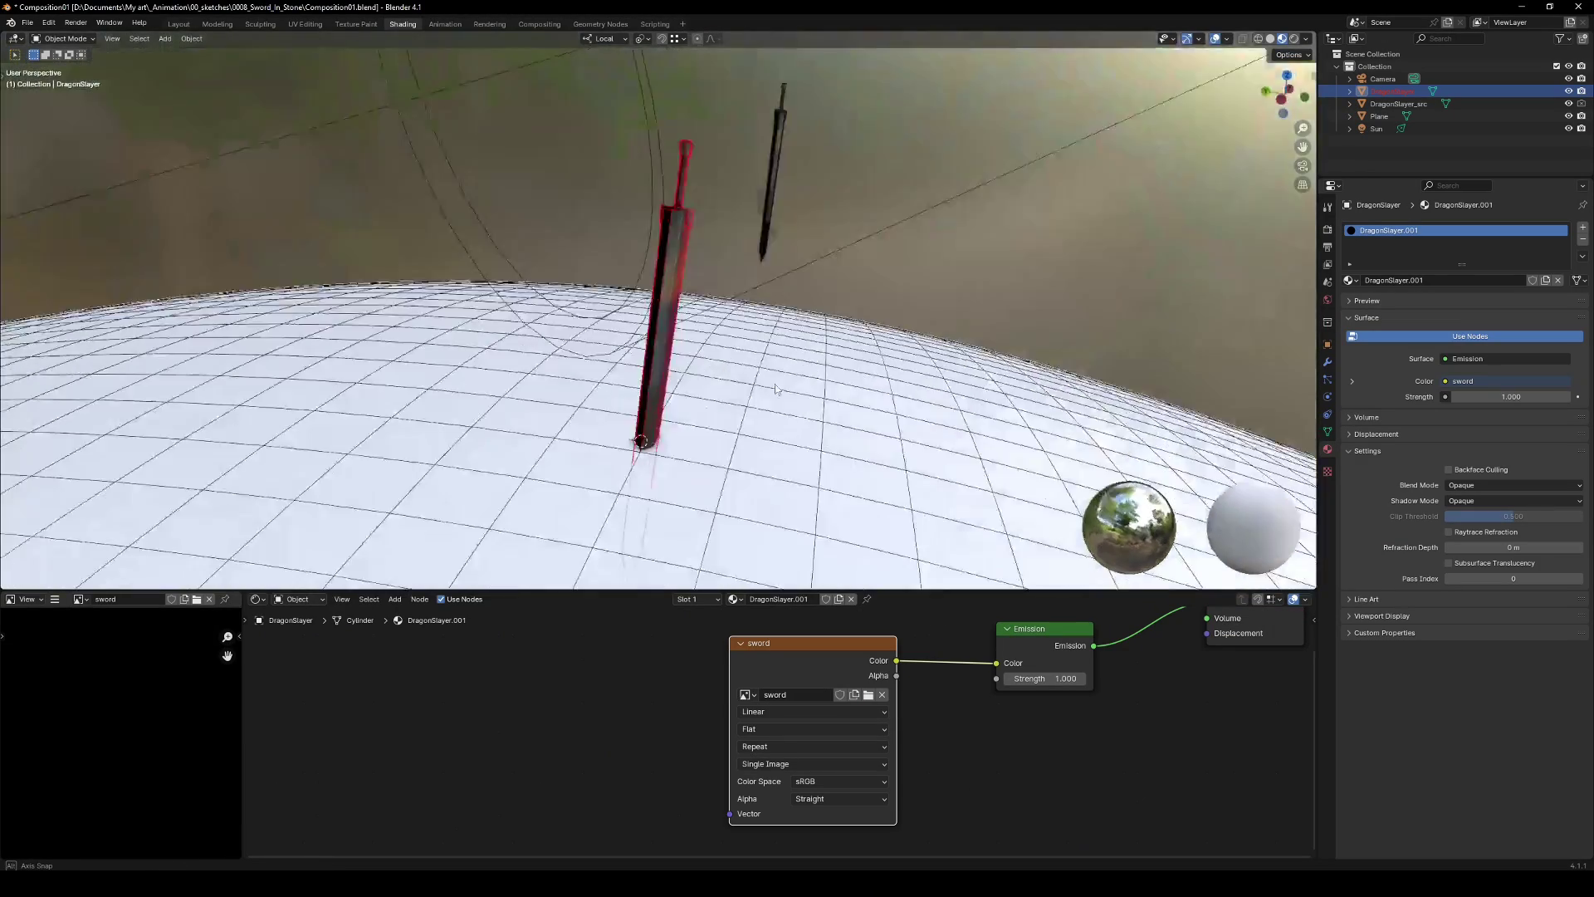
middle_drag(775, 388, 740, 275)
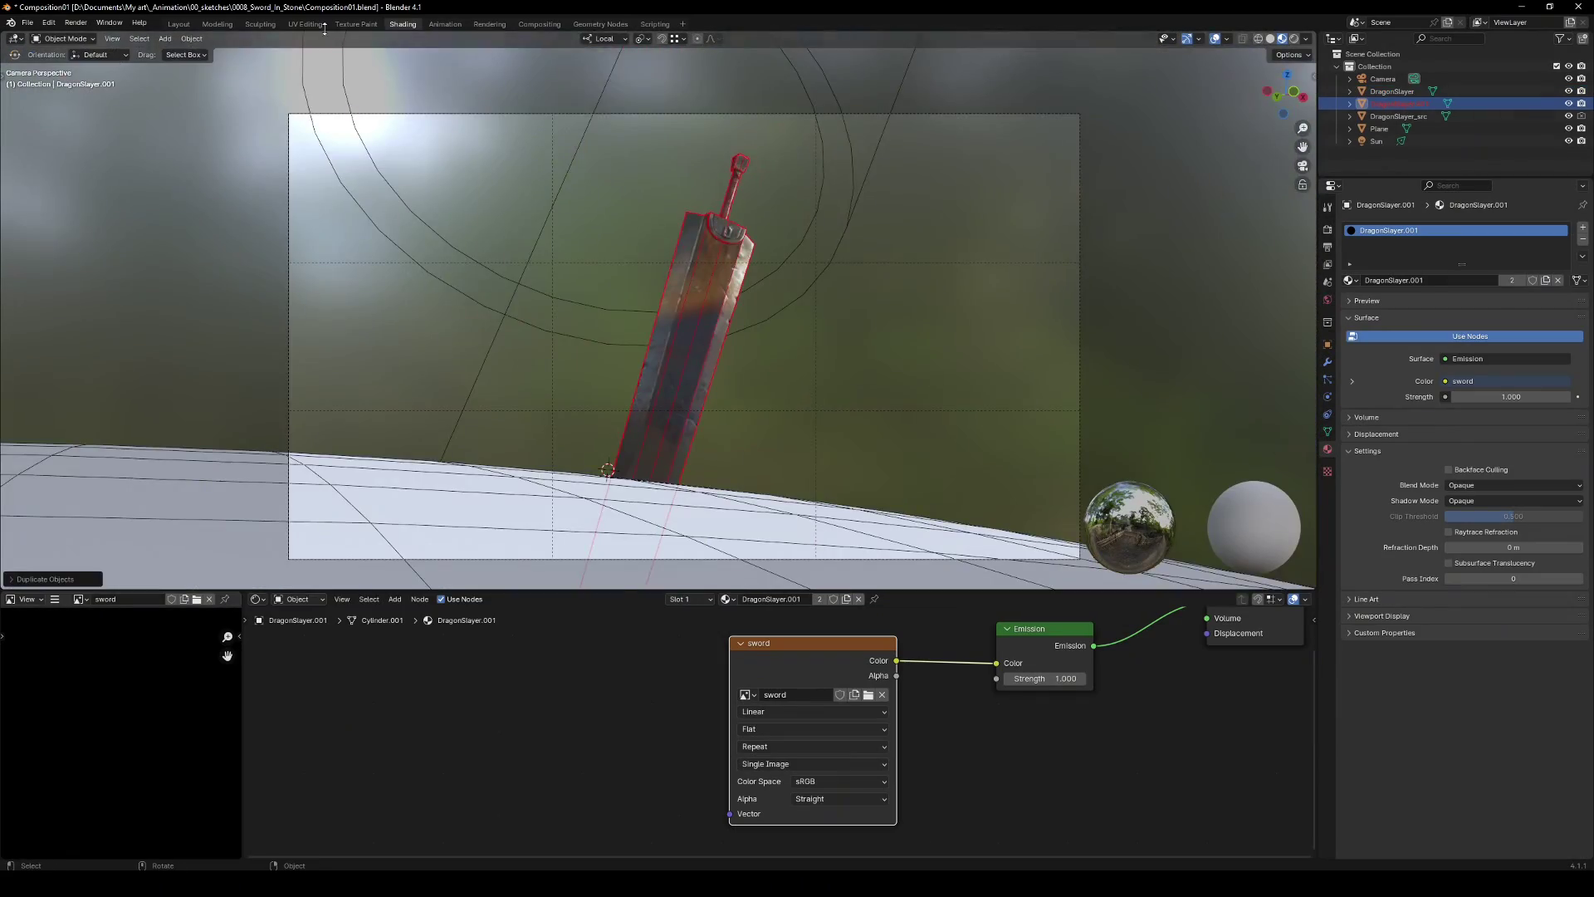
scroll(665, 316, down, 3)
Rotate duplicate DragonSlayer.001, switch it to Texture Paint and Quick Edit a new snapshot
key(r)
click(1522, 129)
key(Home)
click(64, 38)
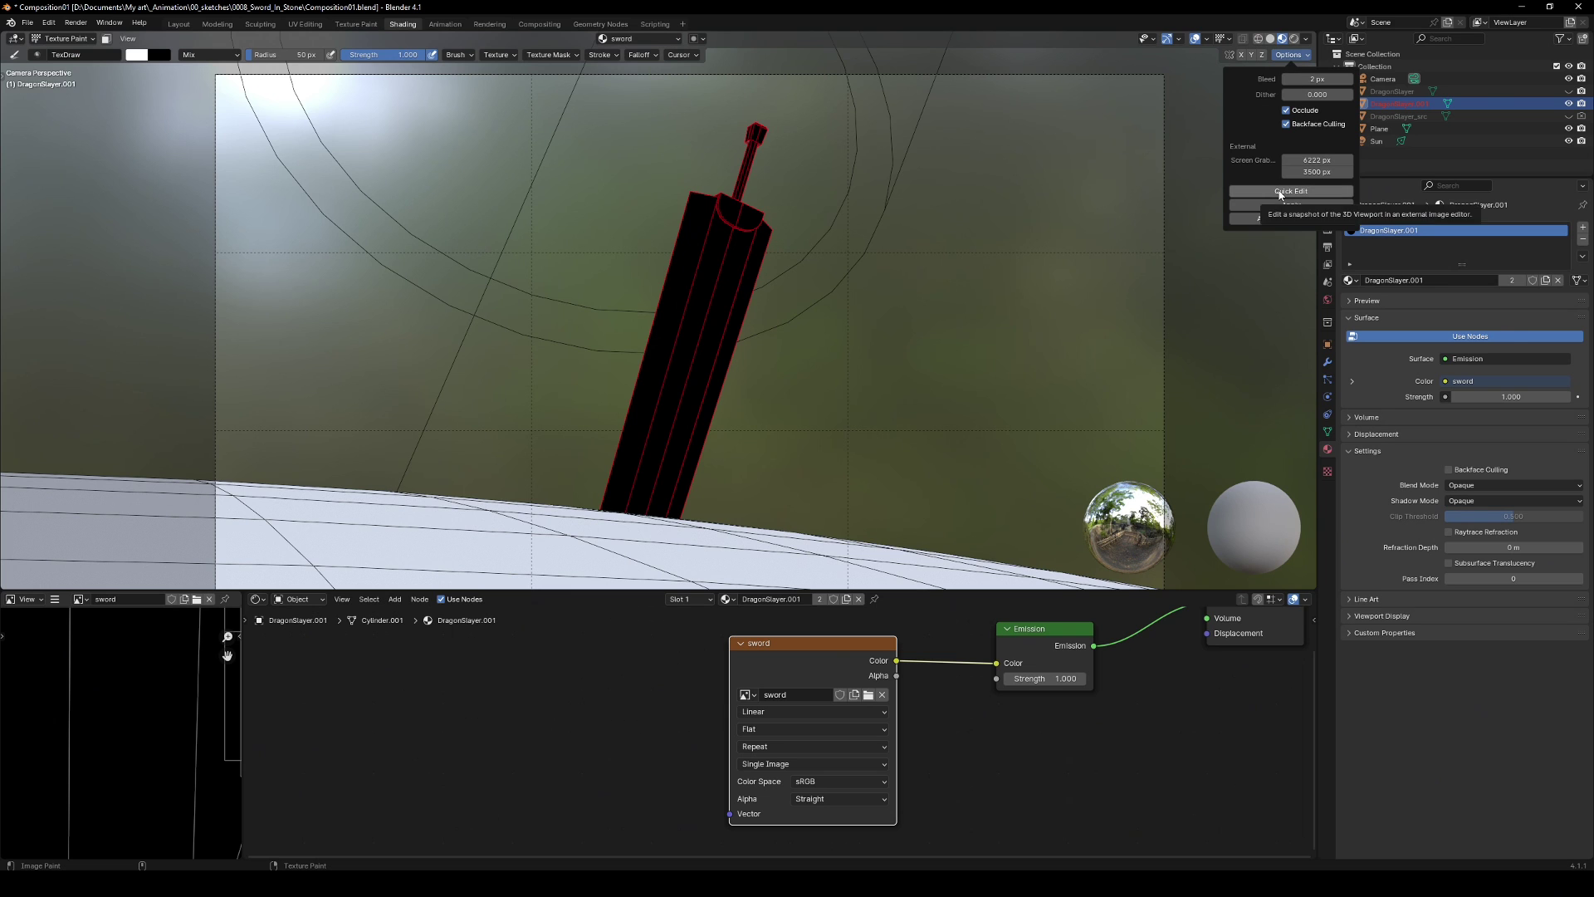
click(1280, 191)
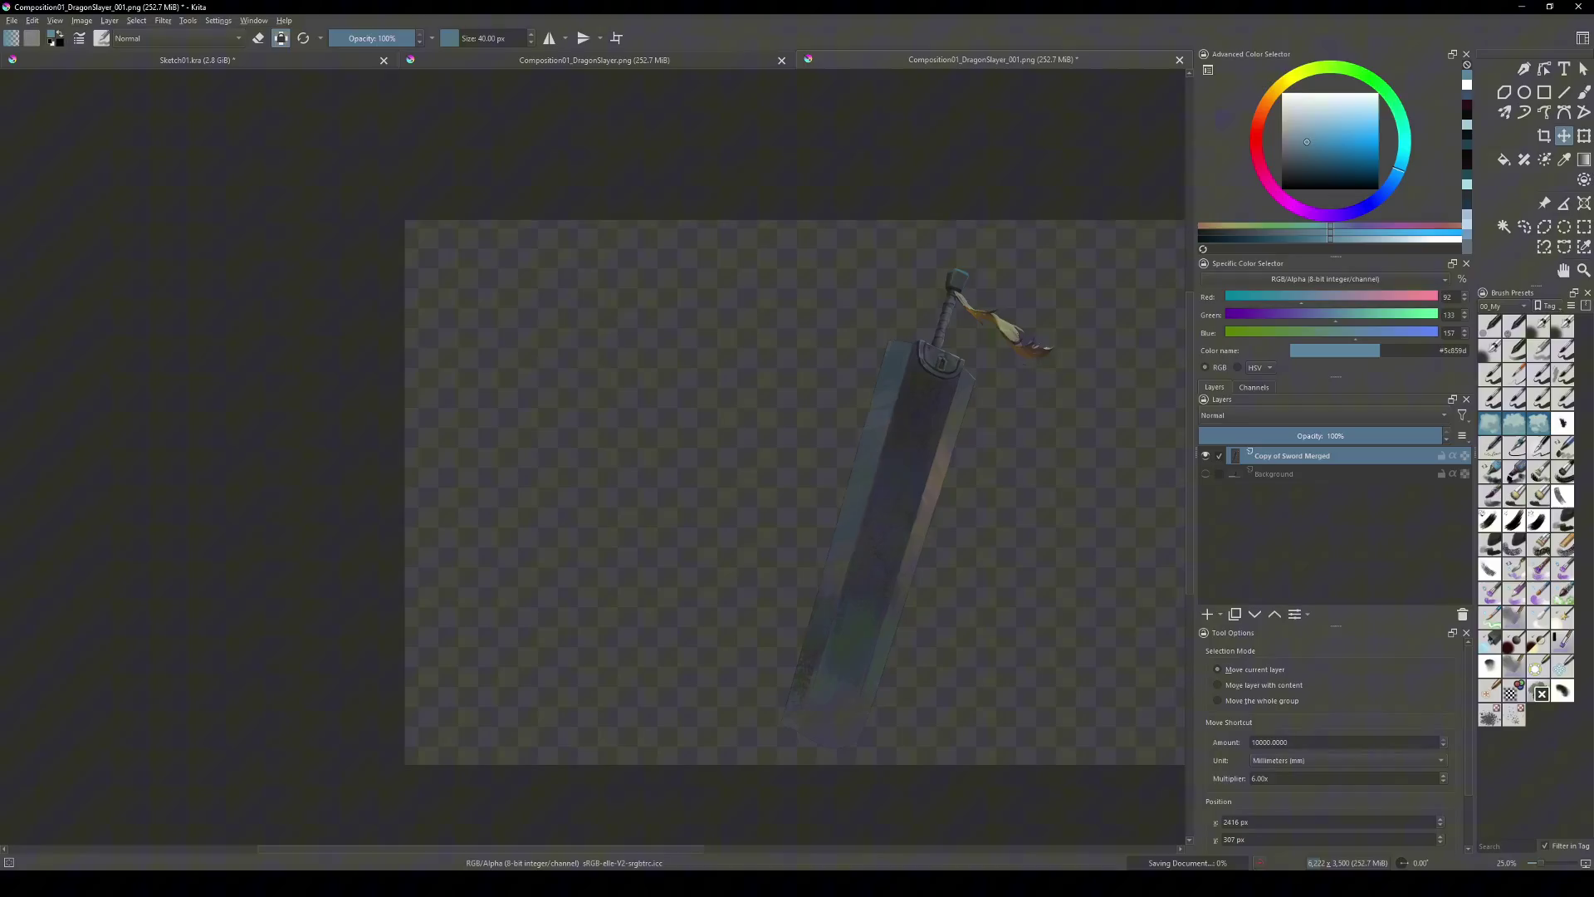
key(alt+Tab)
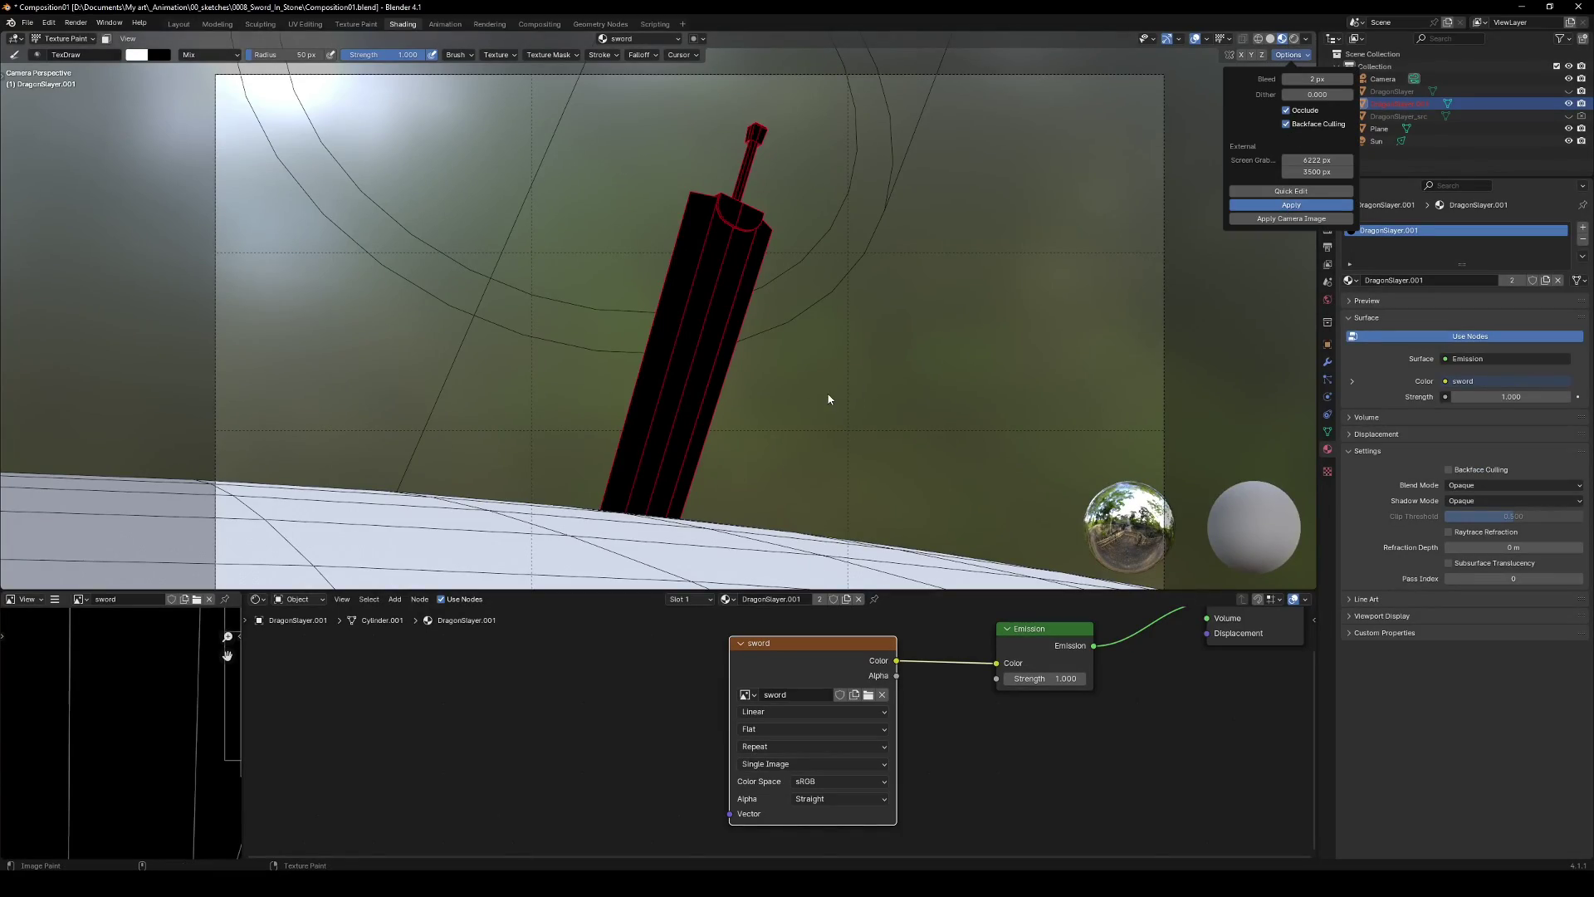
Orbit the view around the textured sword to frame the crossguard
mouse_move(405, 253)
middle_down()
mouse_move(712, 278)
mouse_move(747, 315)
mouse_move(705, 338)
mouse_move(401, 332)
mouse_move(808, 327)
mouse_move(730, 363)
mouse_move(679, 324)
mouse_move(790, 328)
mouse_move(619, 322)
mouse_move(631, 349)
middle_up()
scroll(797, 360, up, 8)
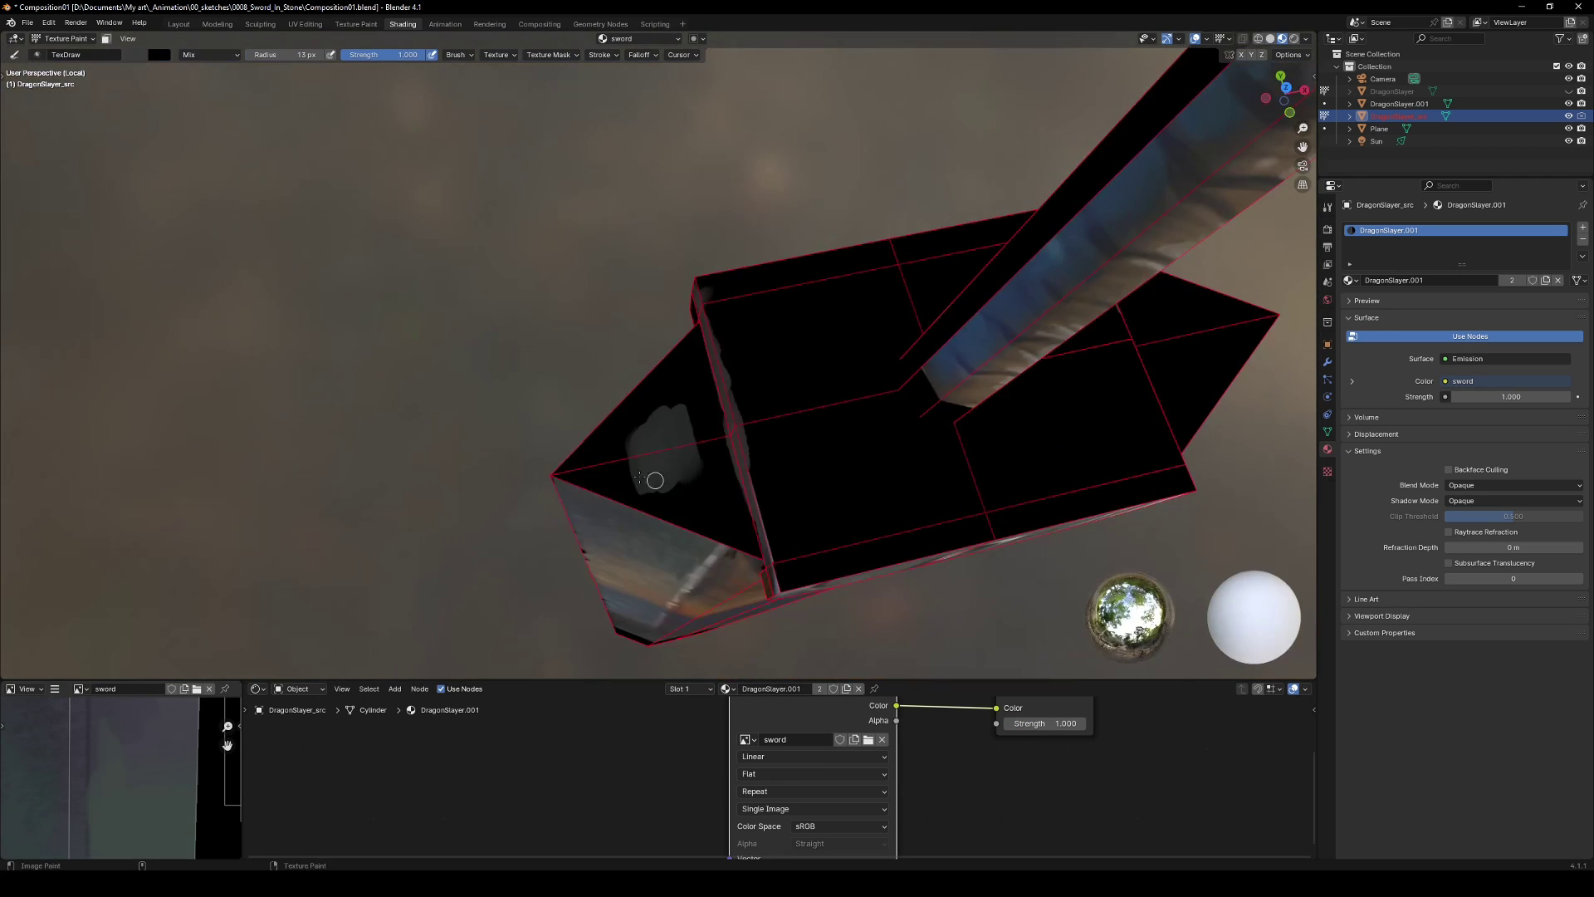
middle_drag(631, 349, 641, 406)
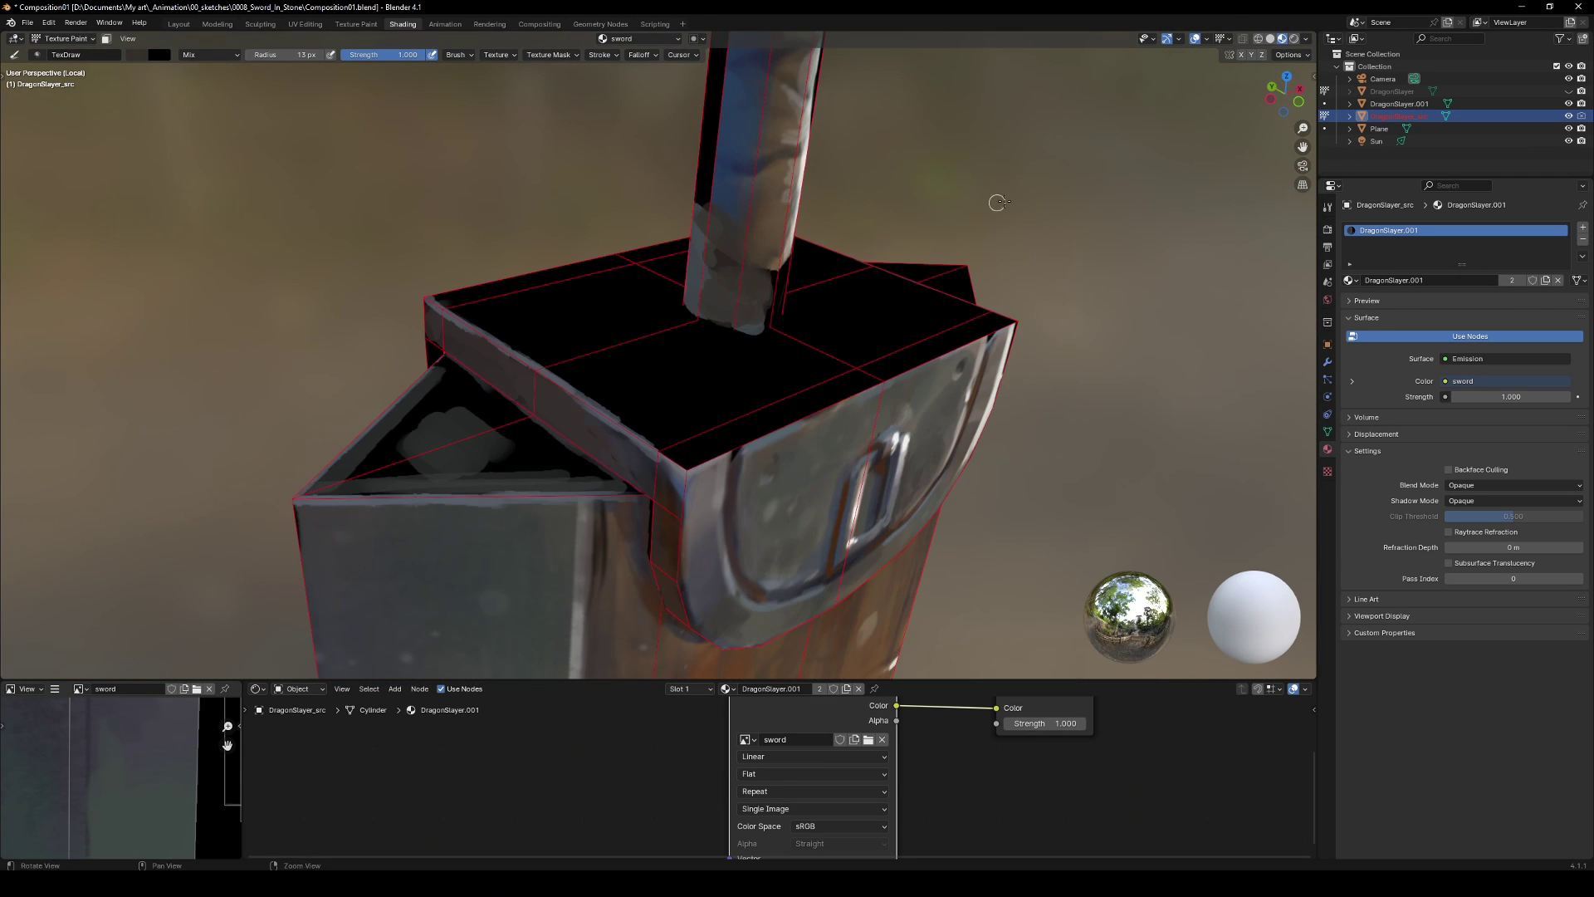
mouse_move(988, 283)
middle_down()
mouse_move(1018, 267)
mouse_move(1261, 271)
middle_up()
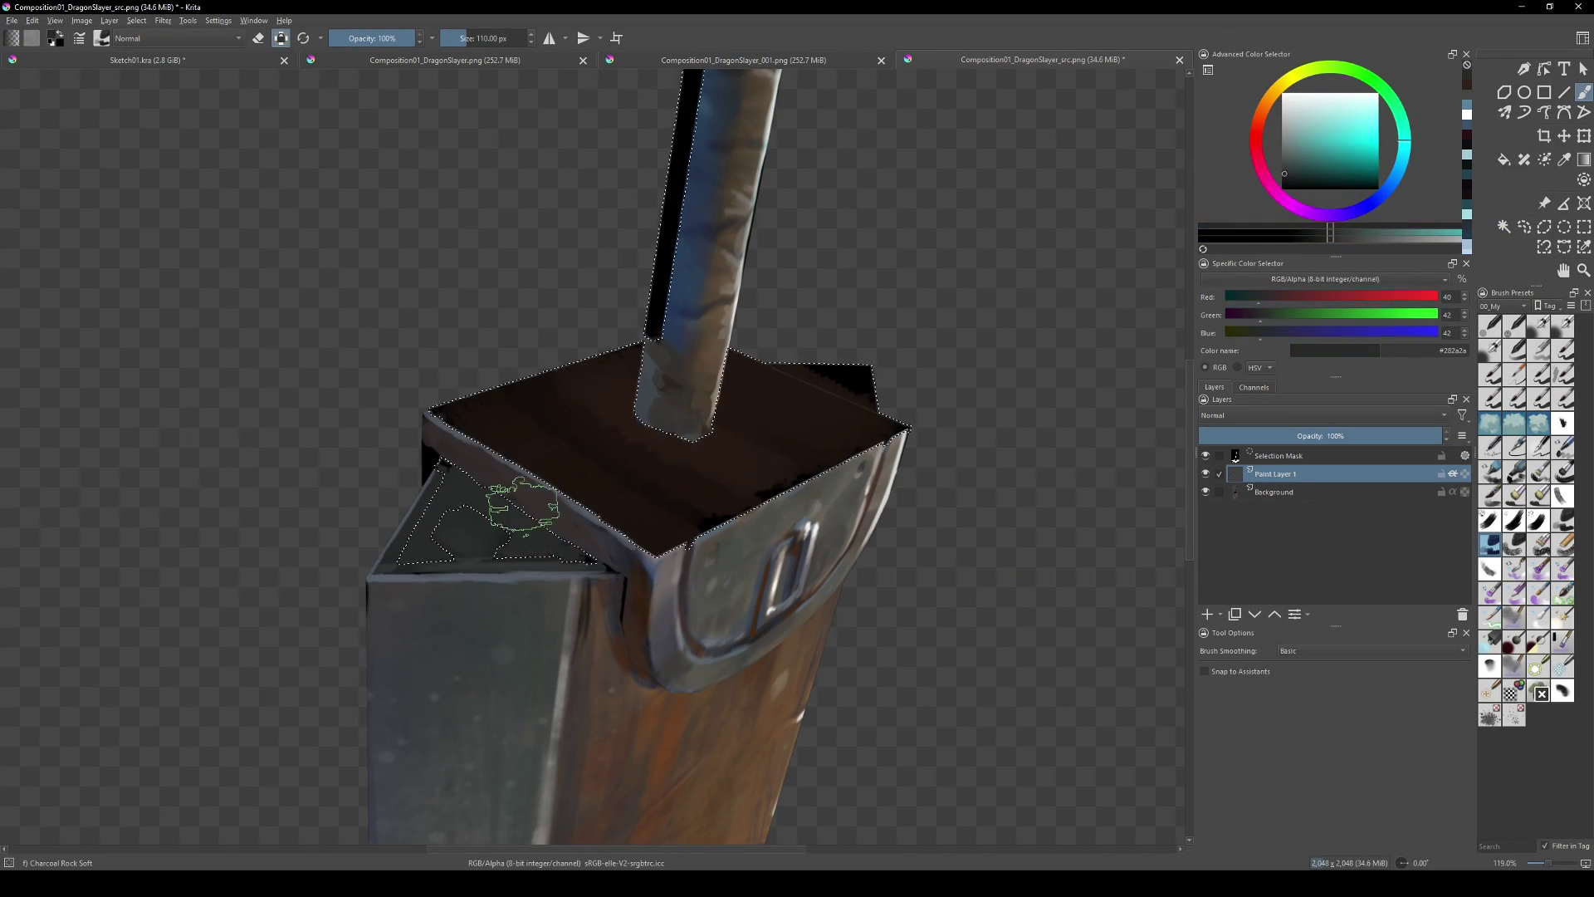
Repaint the crossguard's top edge with a straight line stroke
drag(449, 397, 685, 538)
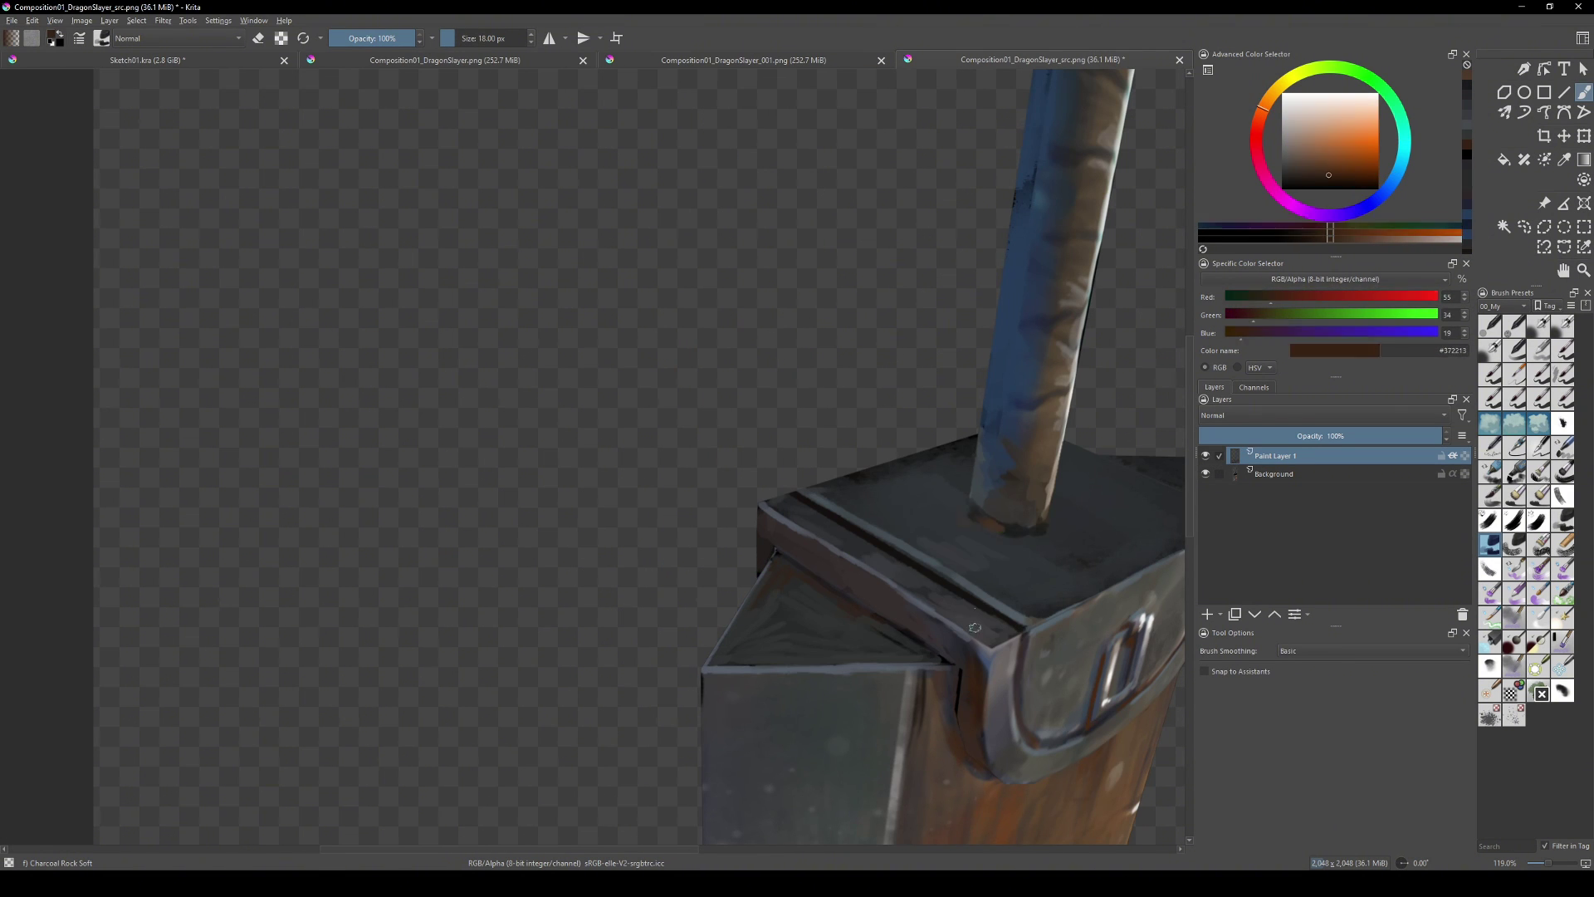
scroll(975, 628, down, 3)
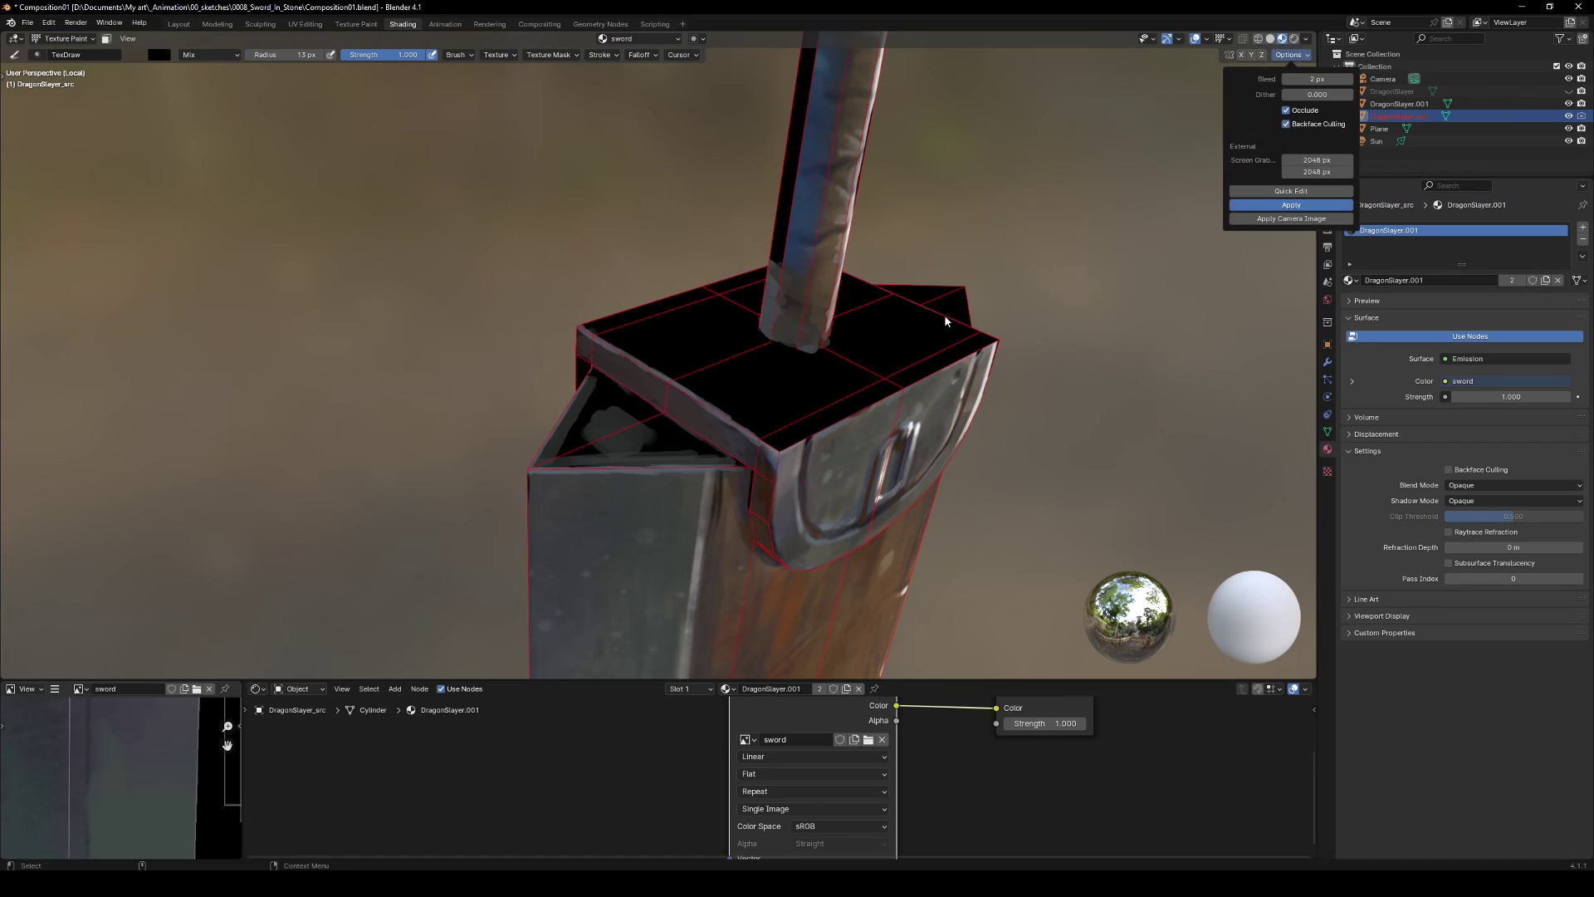
middle_drag(789, 482, 901, 484)
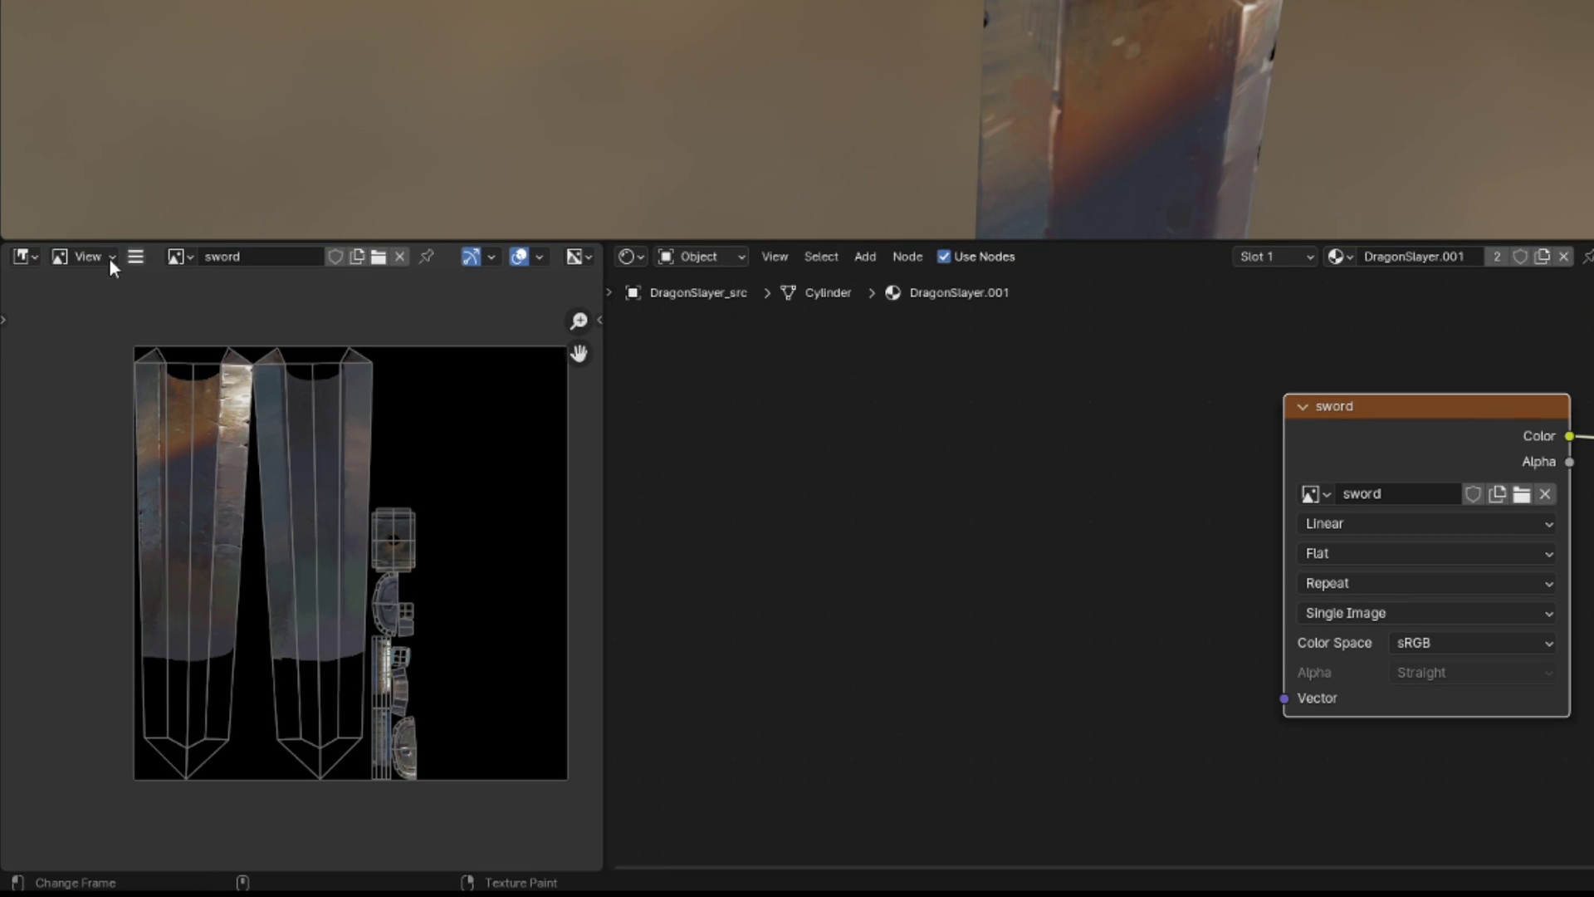
Save the projected sword texture image with Image > Save in the Image Editor
click(137, 257)
mouse_move(179, 303)
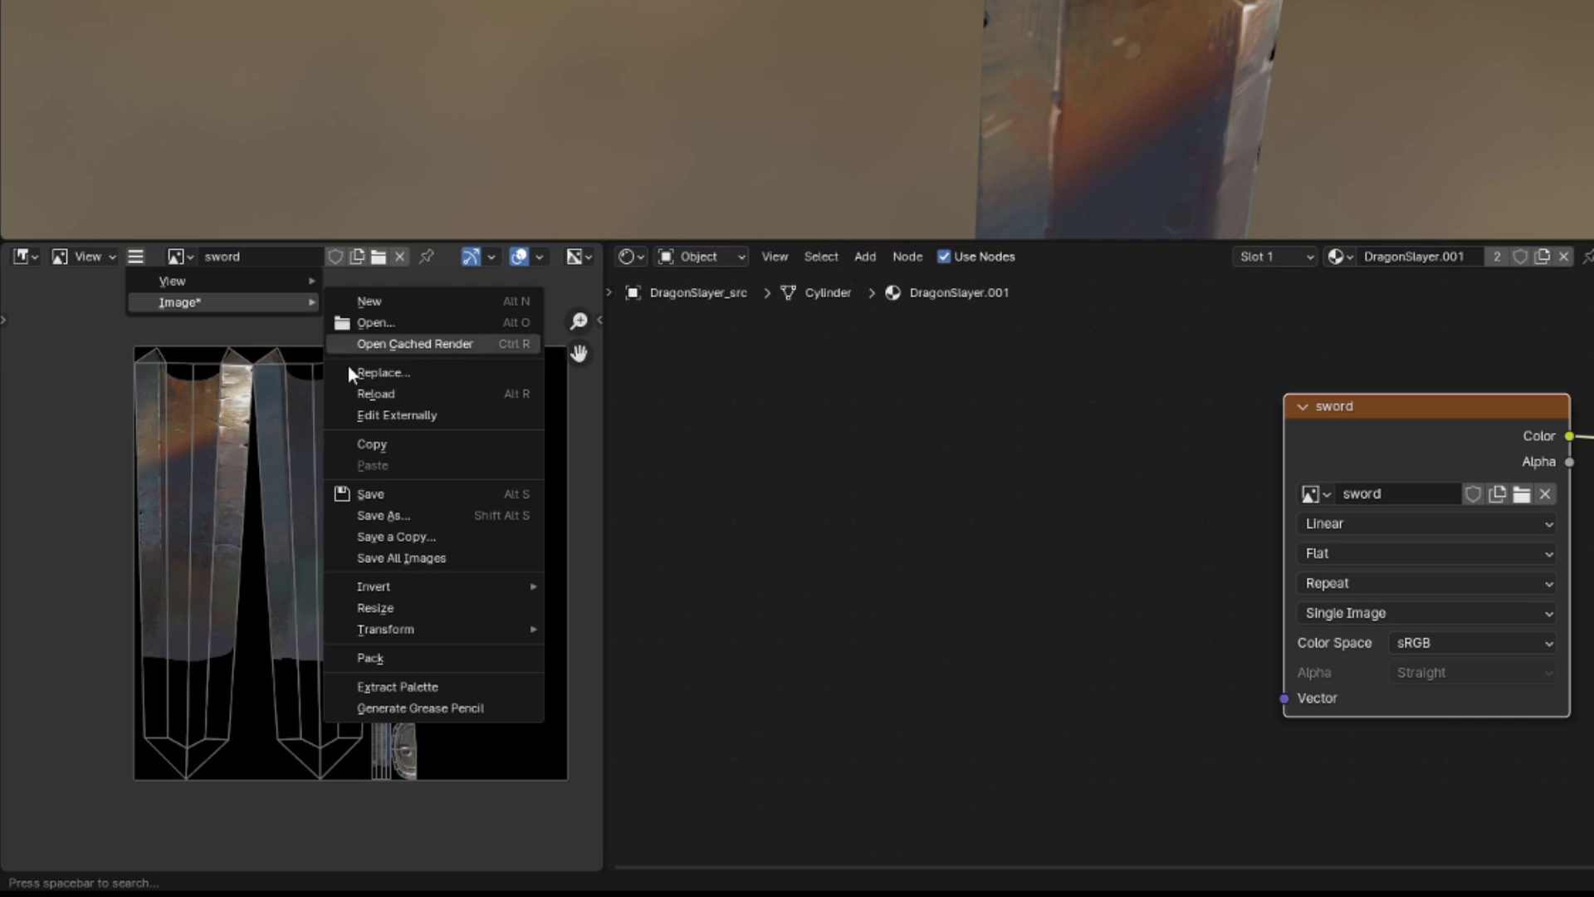
click(455, 495)
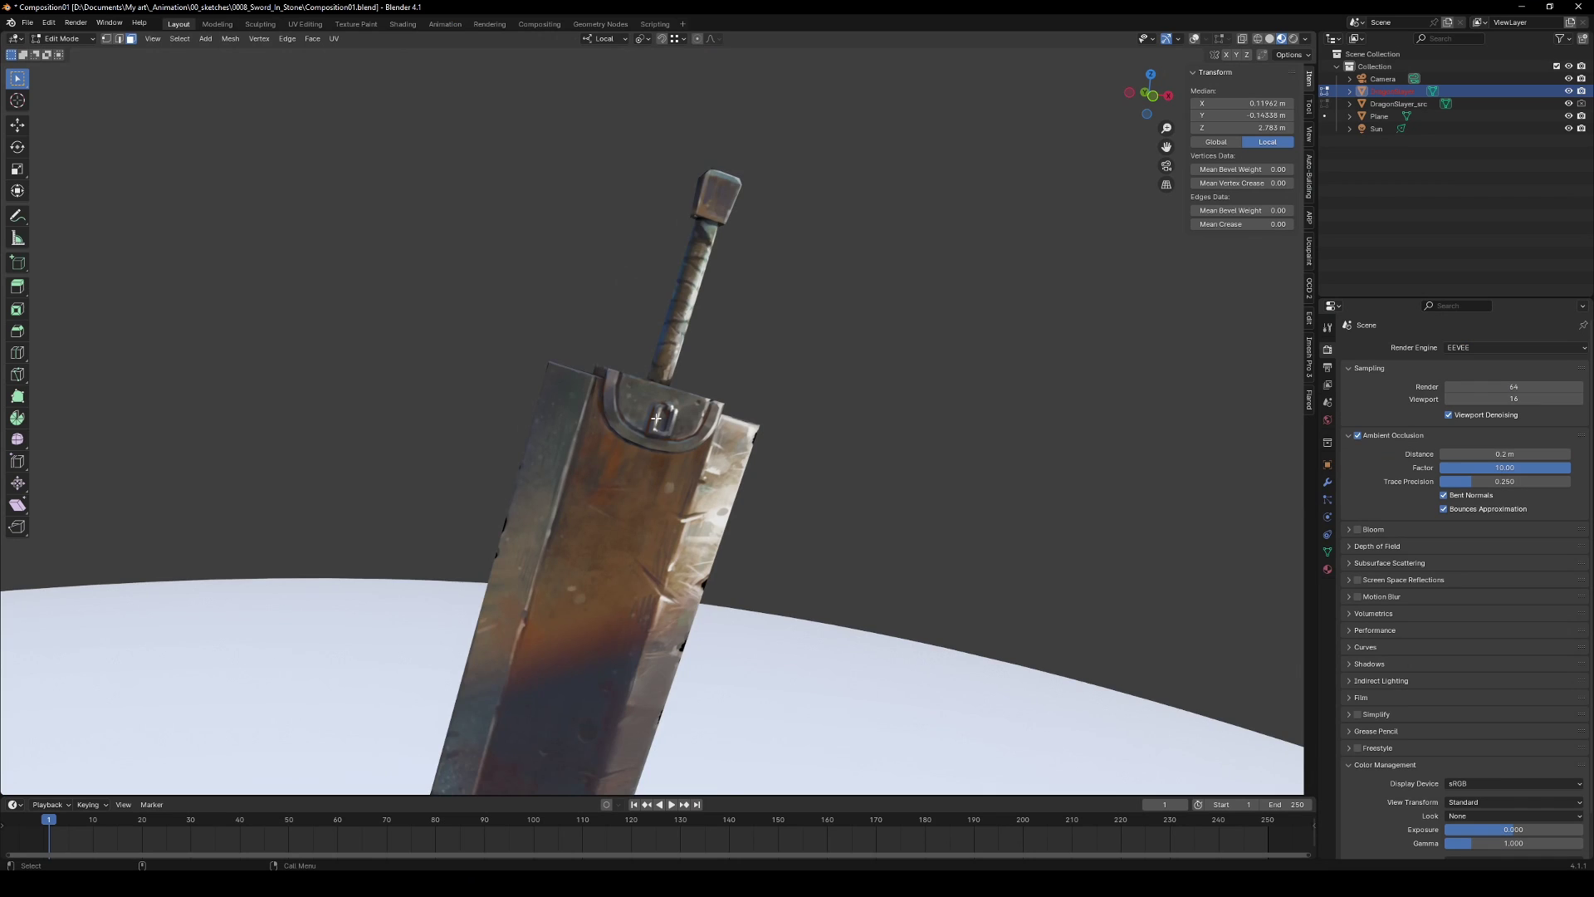
scroll(578, 541, up, 3)
mouse_move(578, 541)
middle_down()
mouse_move(585, 441)
mouse_move(774, 456)
middle_up()
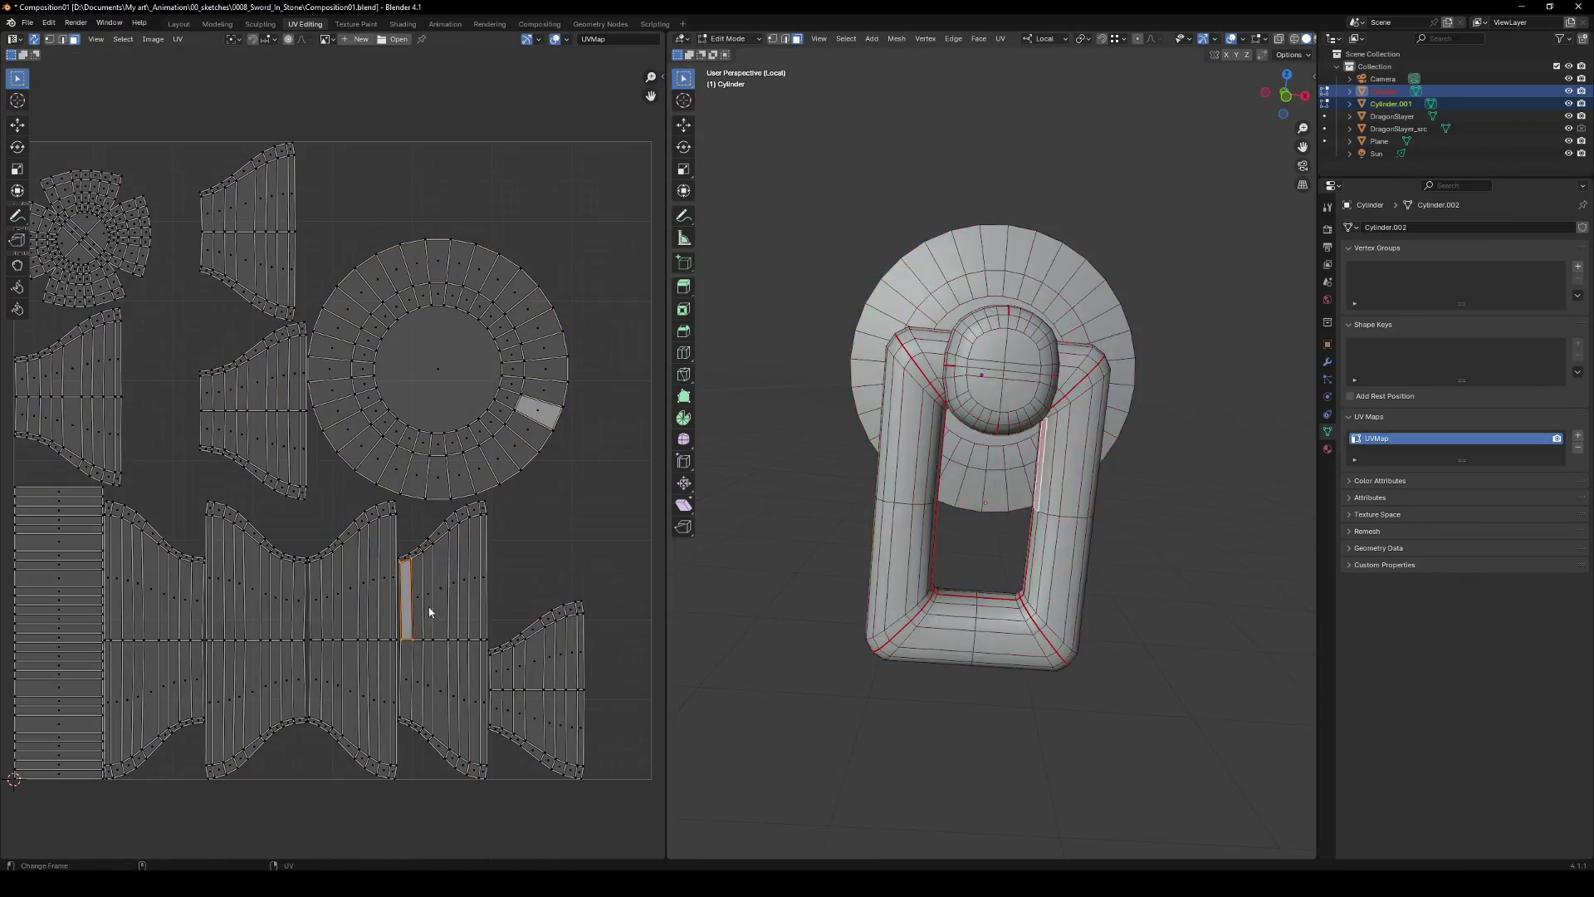
Select the buckle's seam-bounded UV islands, scale them to 0.682 and move them into empty texture space
middle_drag(1004, 582, 1019, 675)
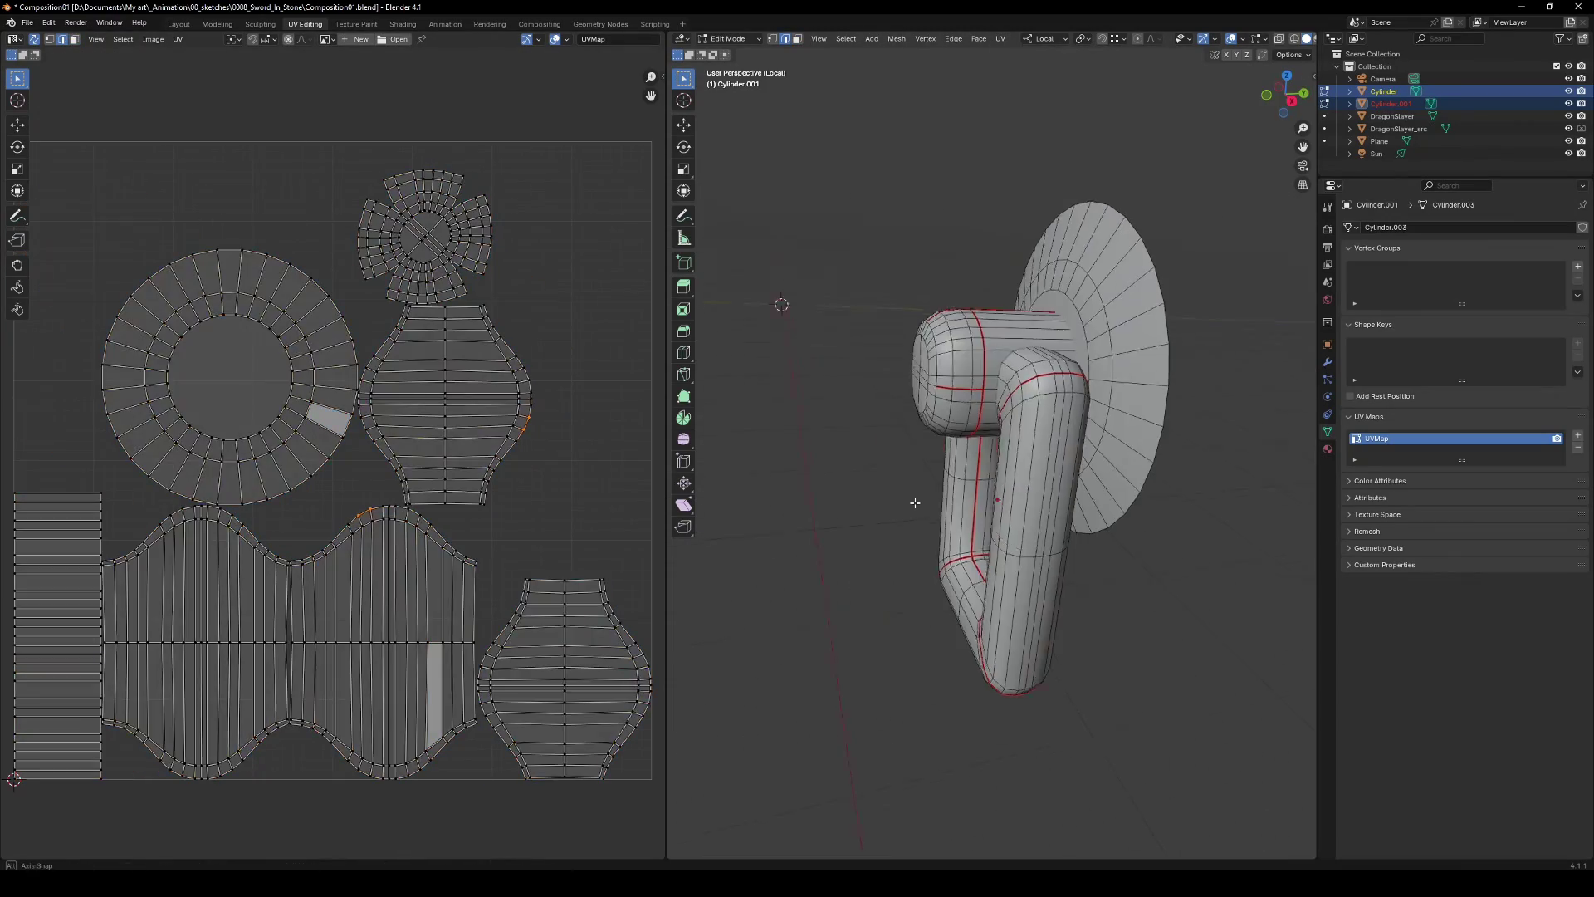
key(ctrl+l)
key(ctrl+z)
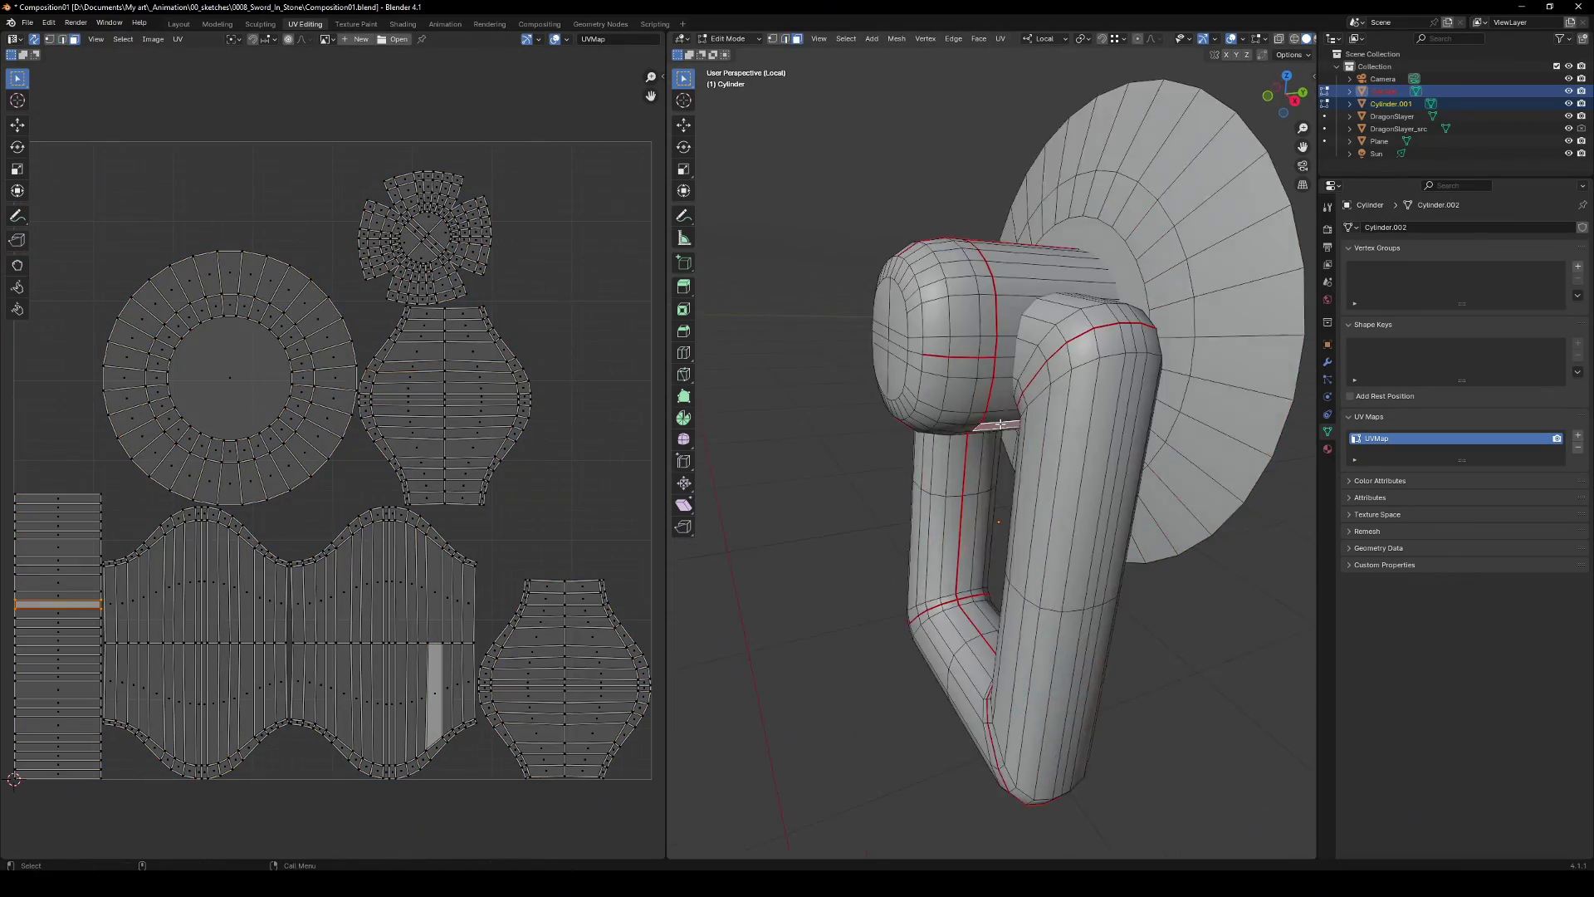
key(ctrl+l)
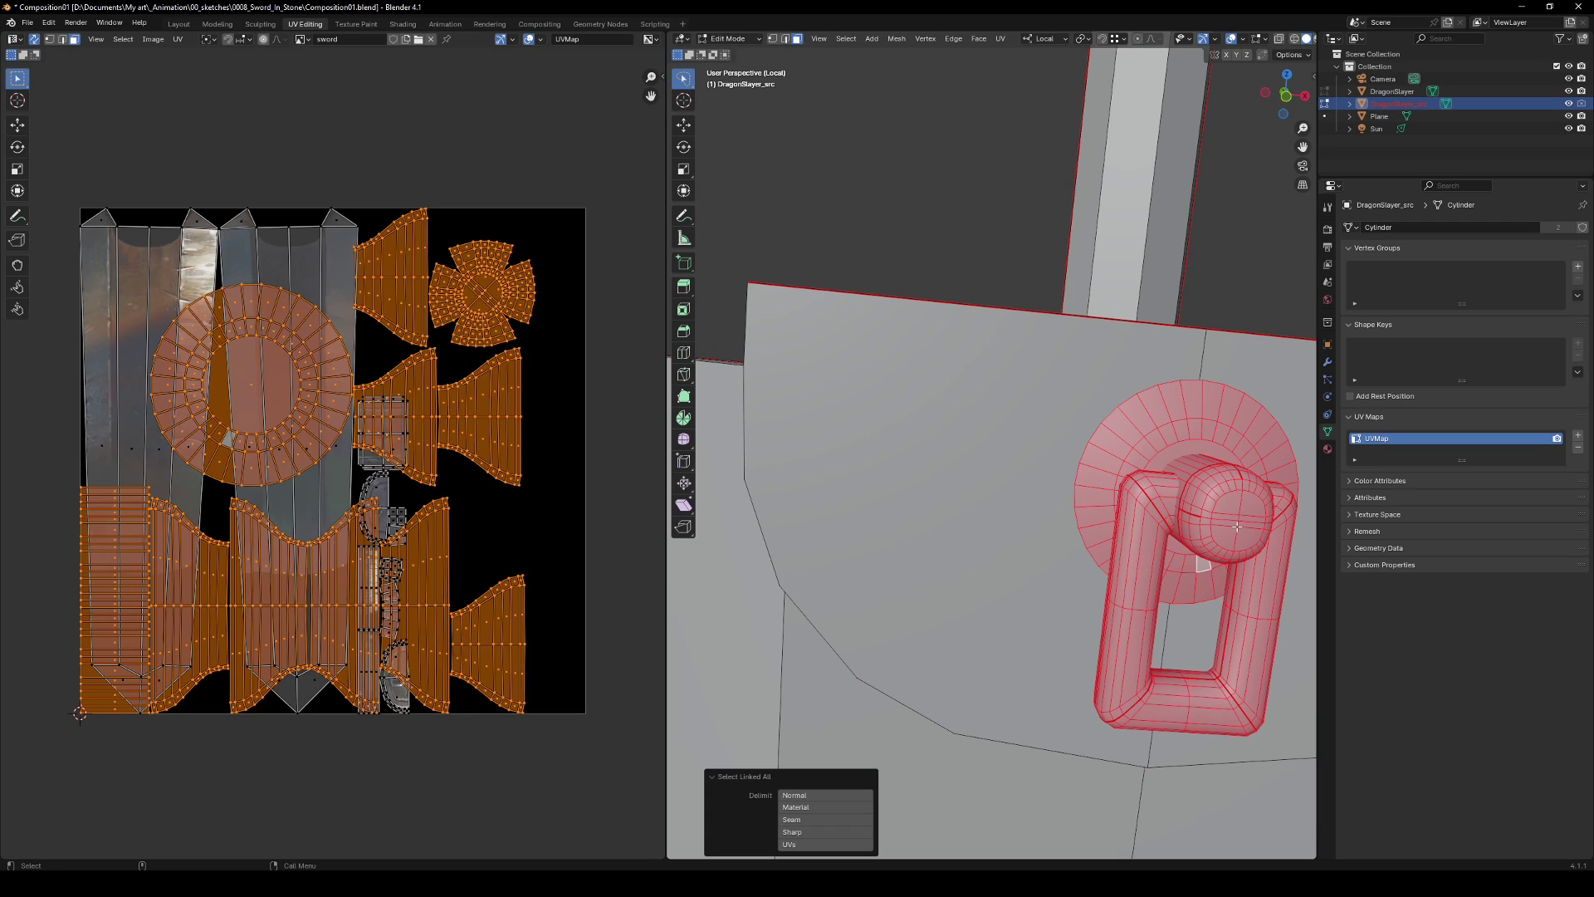
key(s)
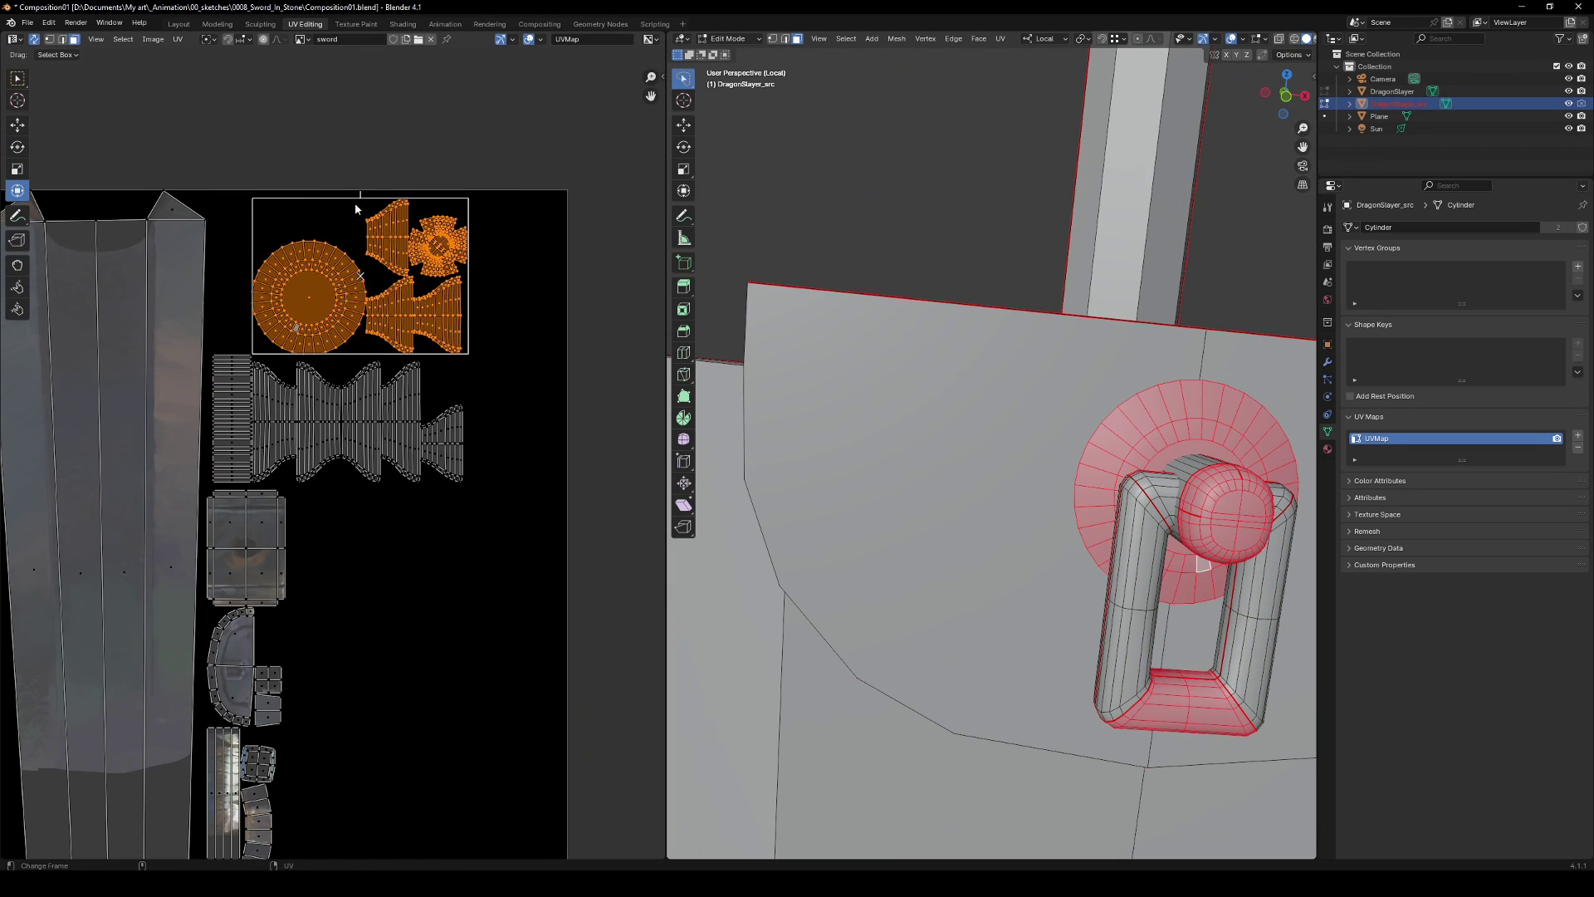
key(g)
click(382, 321)
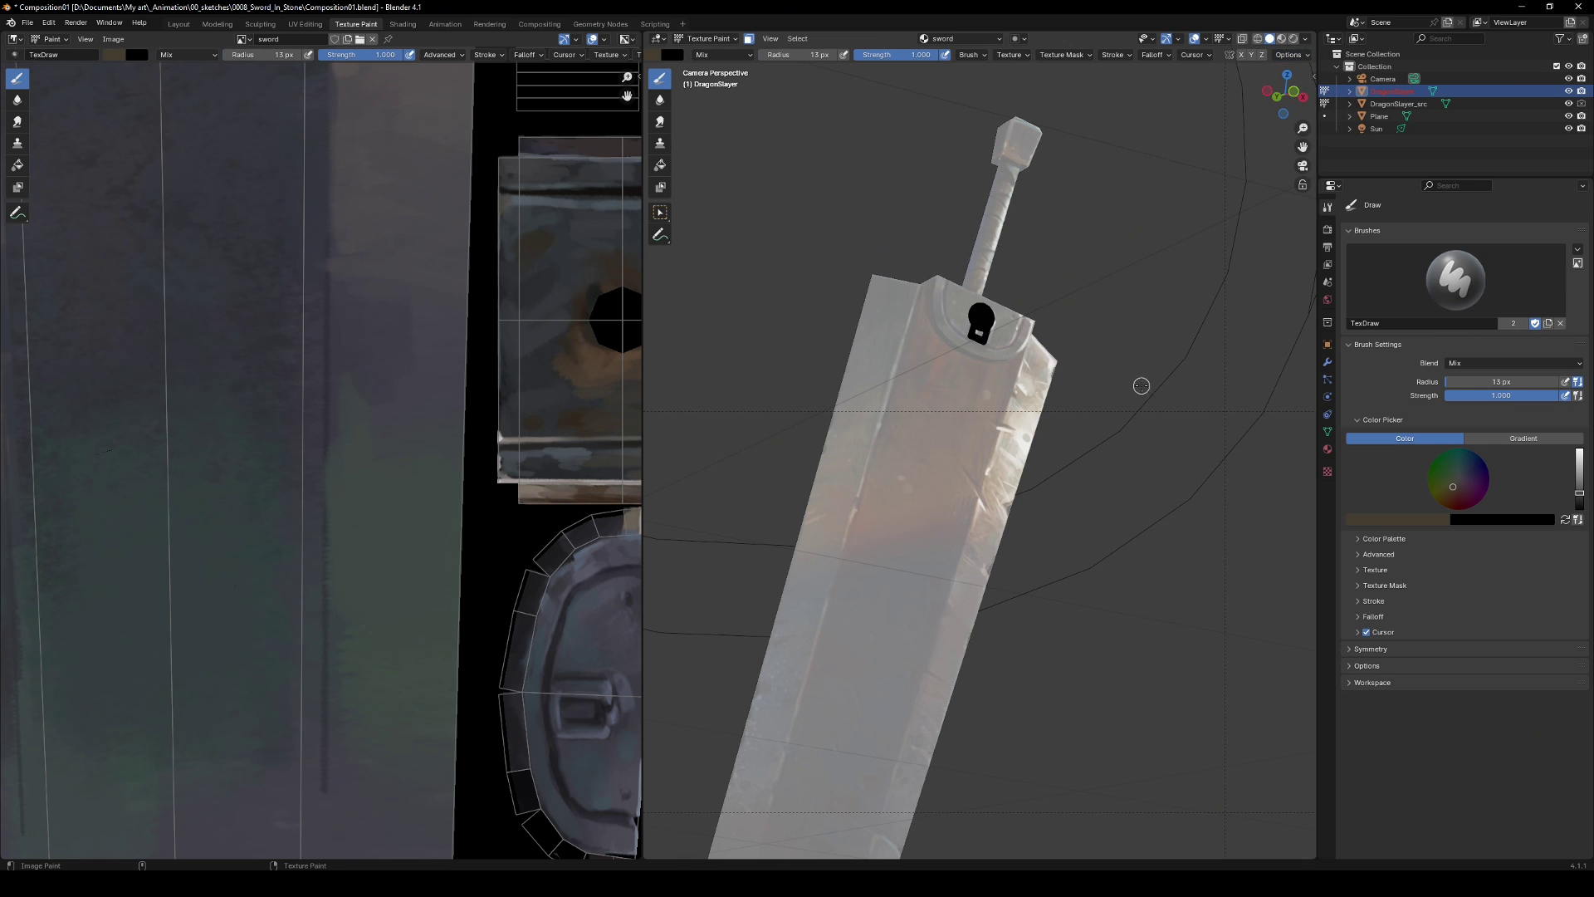
In Krita, lasso the painted buckle, move it into place on the guard and save the PNG
drag(739, 544, 712, 698)
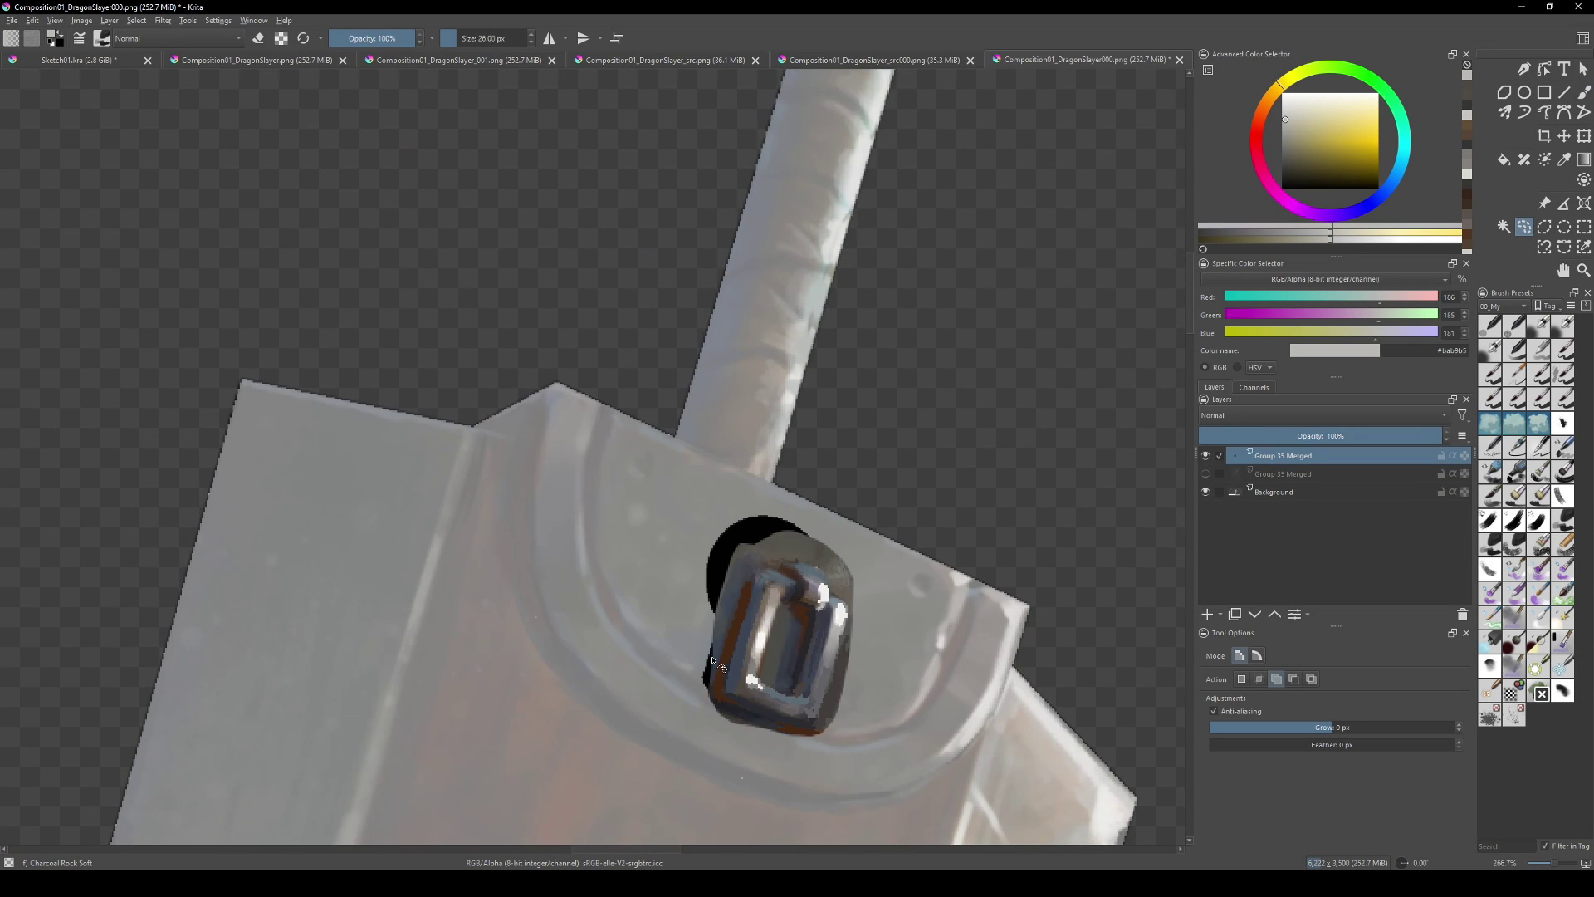
key(ctrl+t)
drag(772, 631, 789, 604)
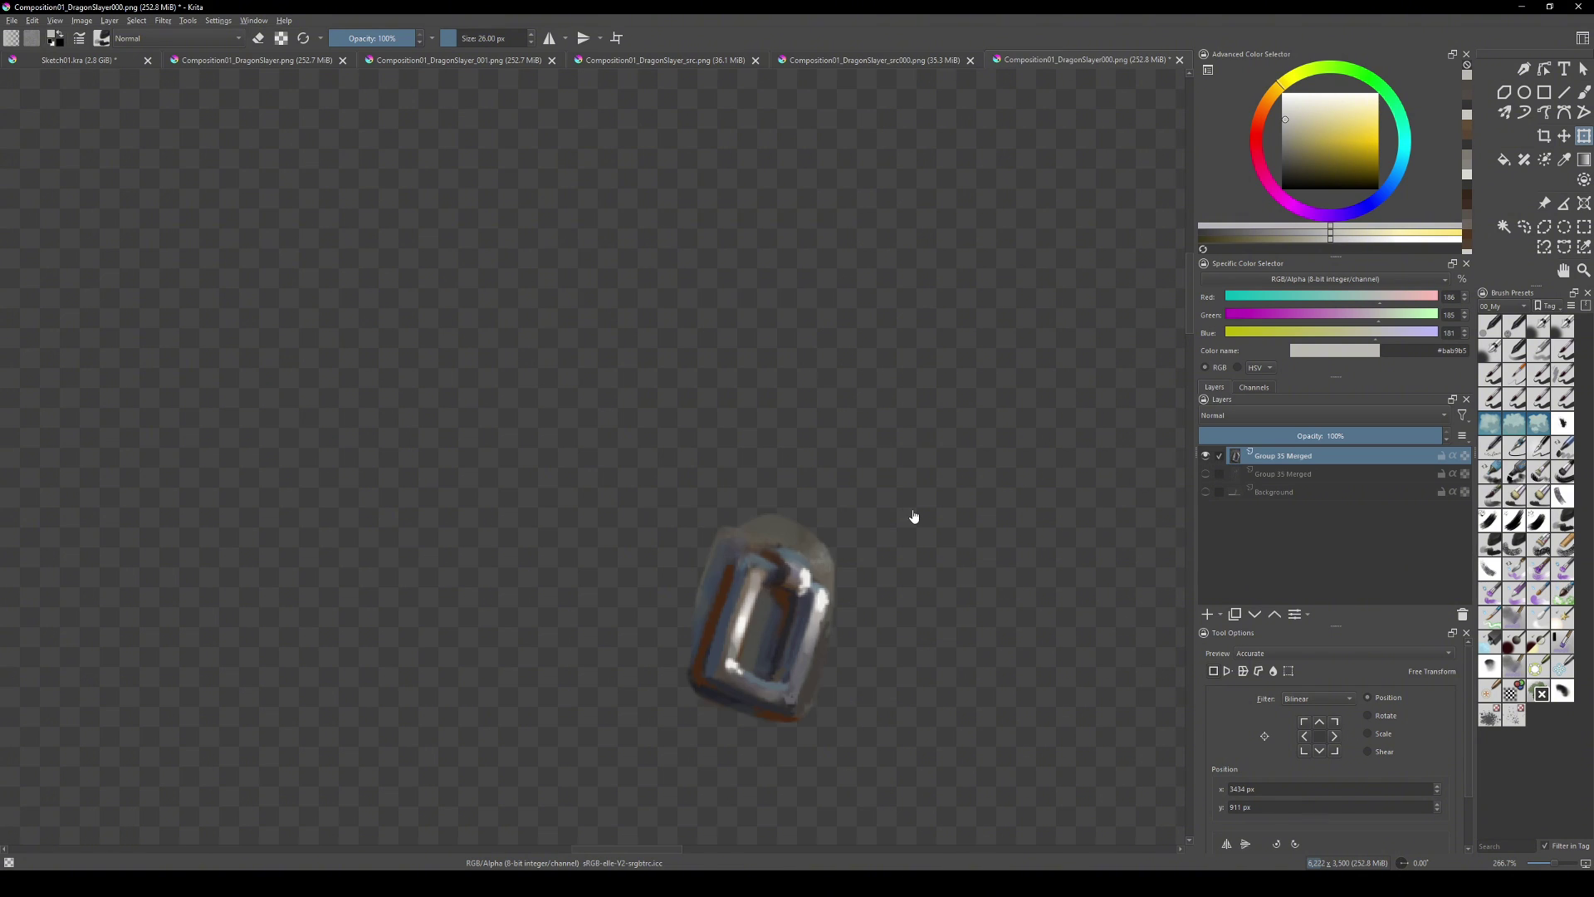
key(ctrl+s)
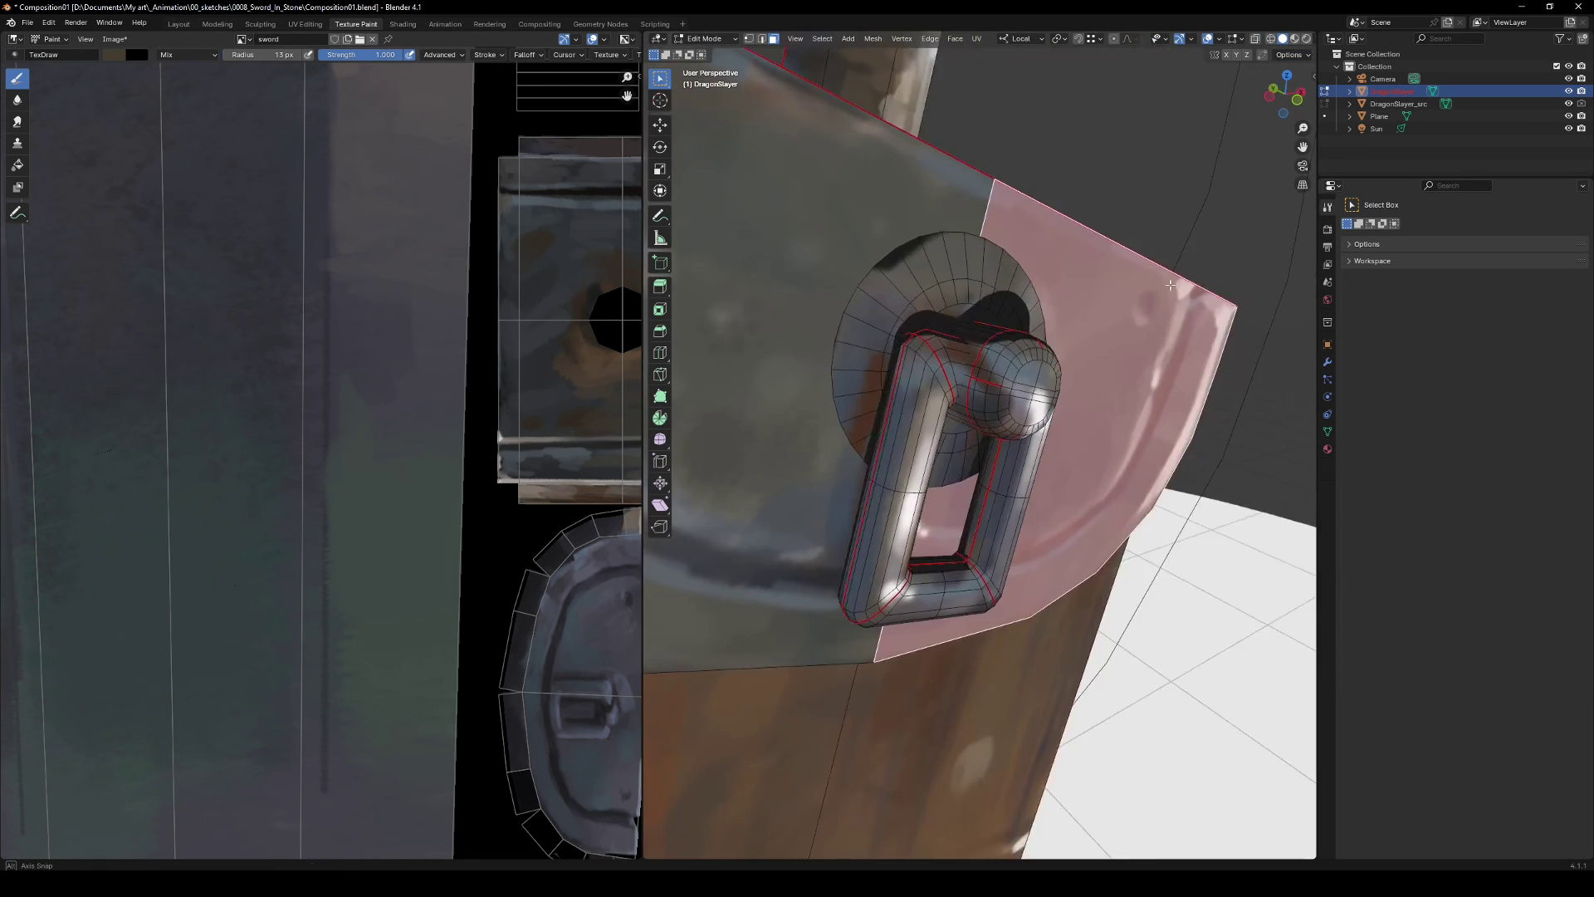
middle_drag(980, 349, 1033, 378)
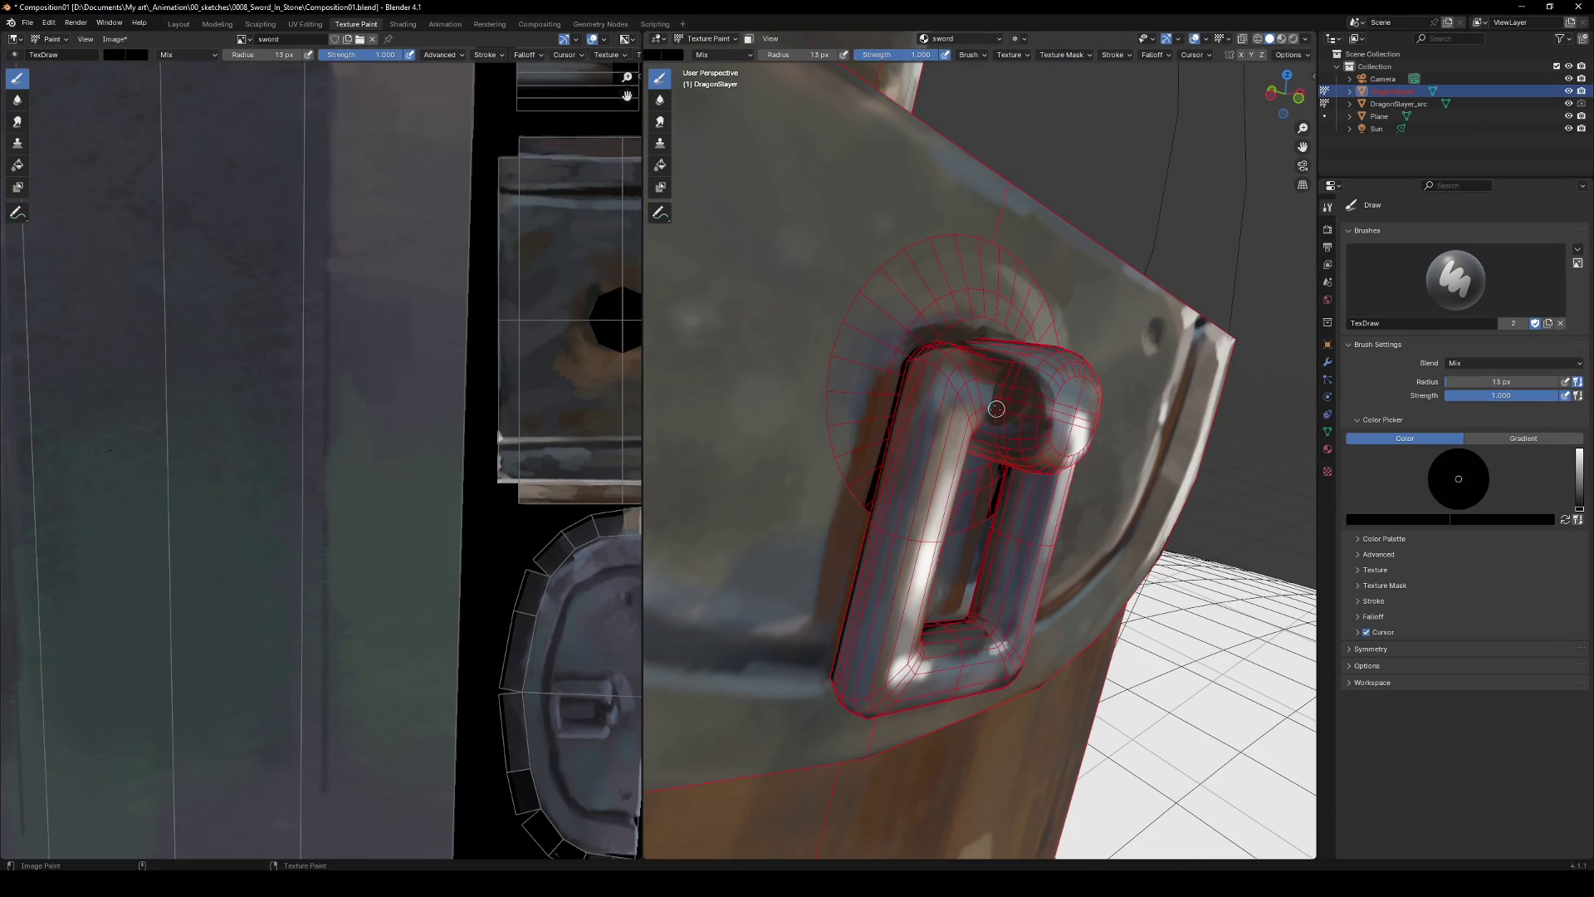
mouse_move(830, 415)
middle_down()
mouse_move(859, 378)
mouse_move(1047, 524)
middle_up()
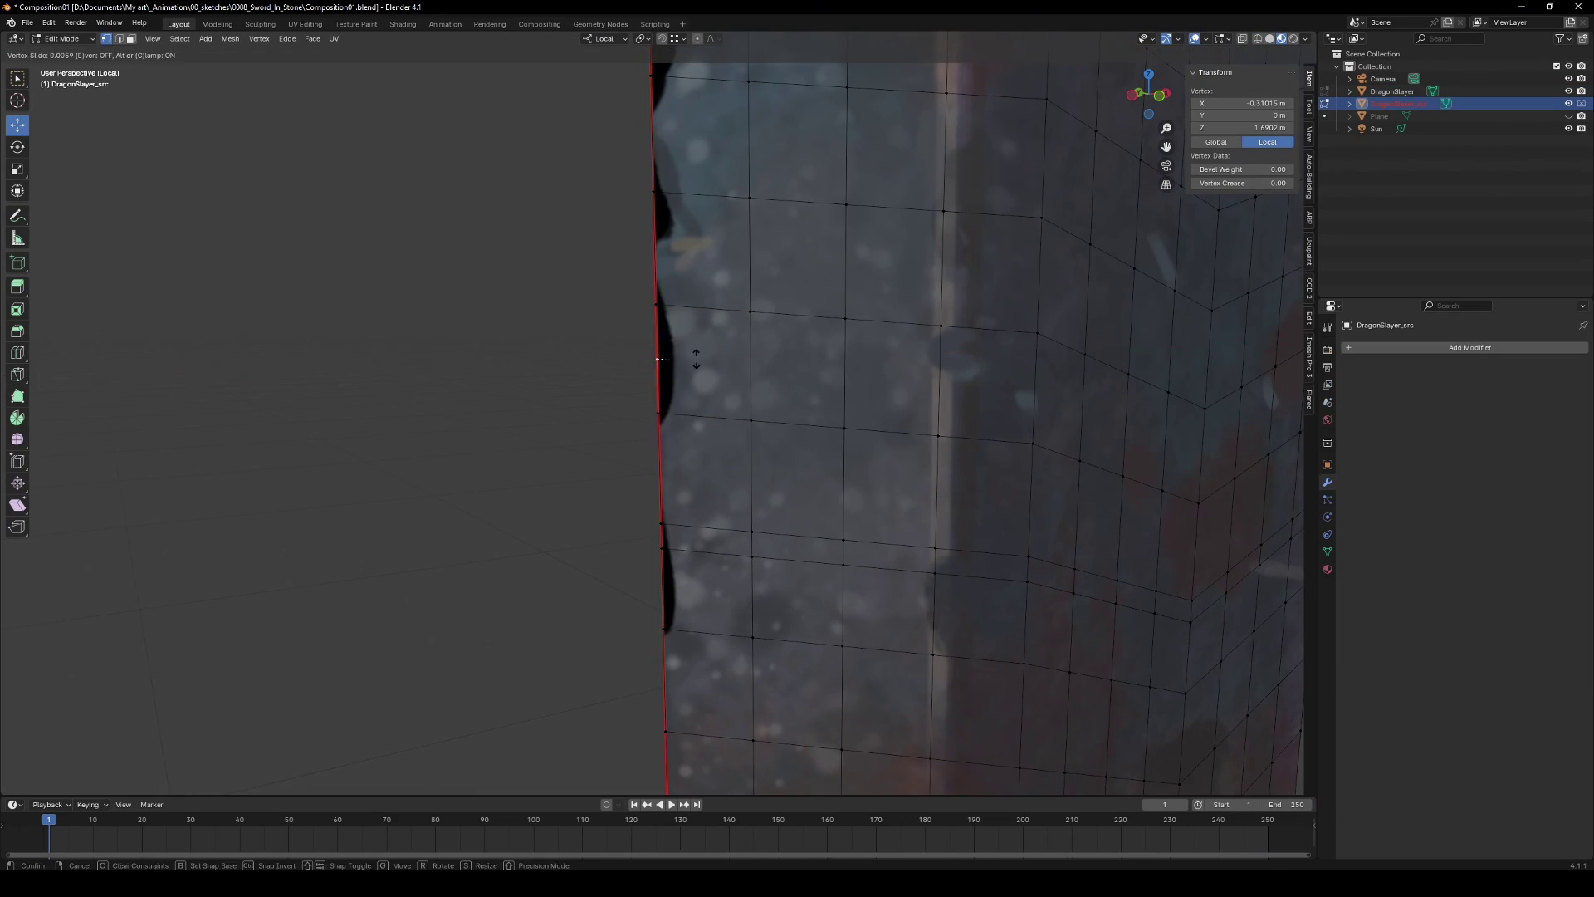
Bevel a selected blade-edge vertex, then undo the unwanted un-subdivide
key(ctrl+b)
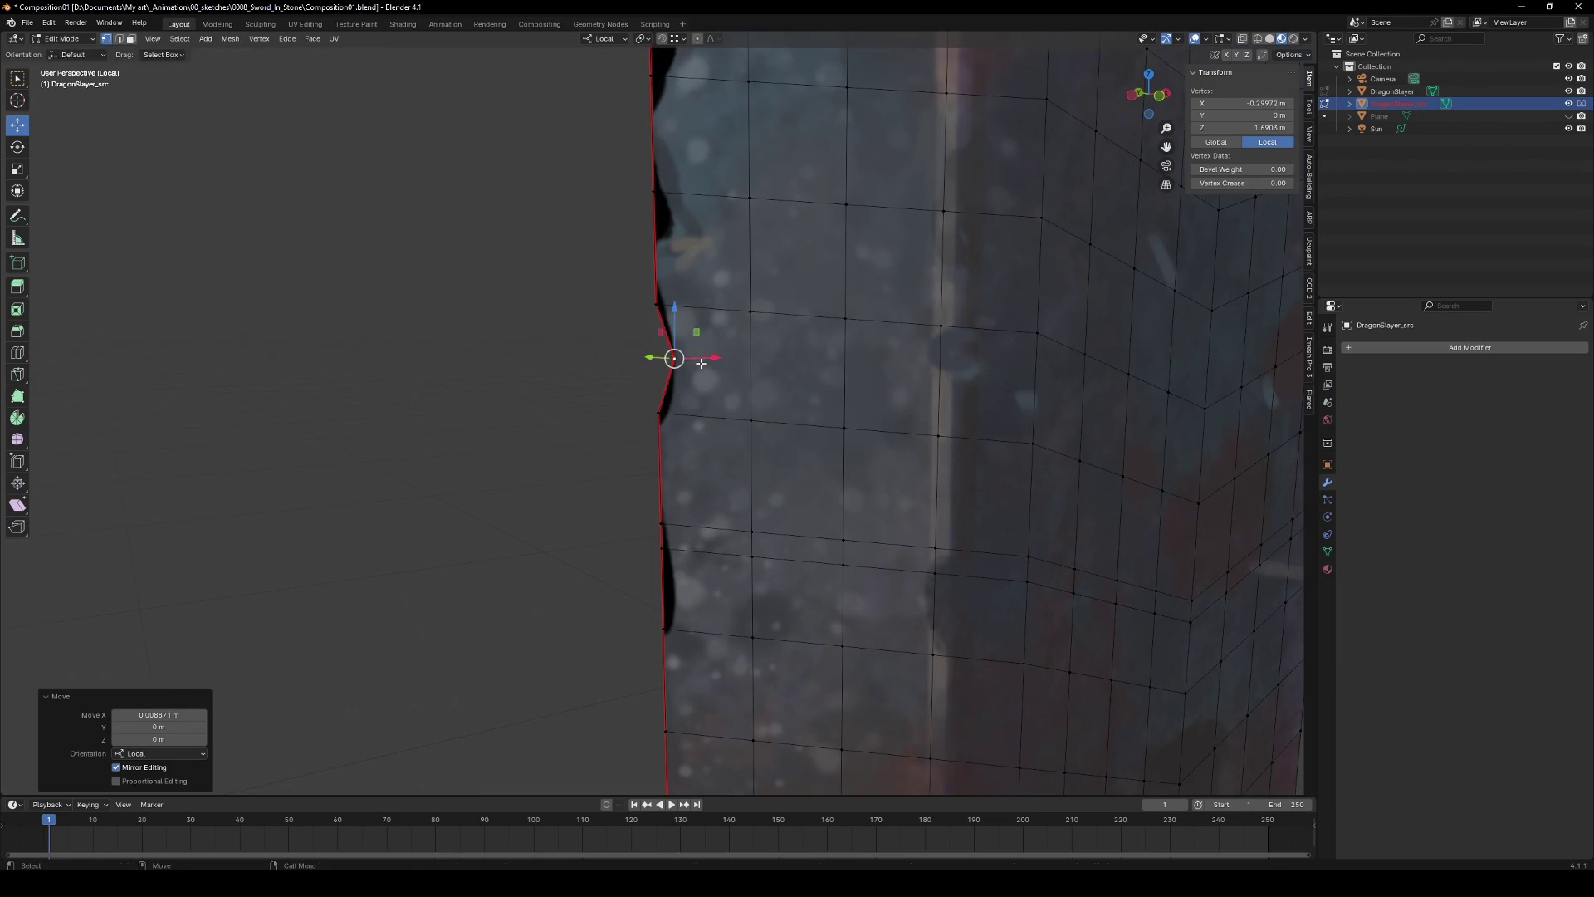
scroll(685, 384, up, 4)
key(shift+space)
key(g)
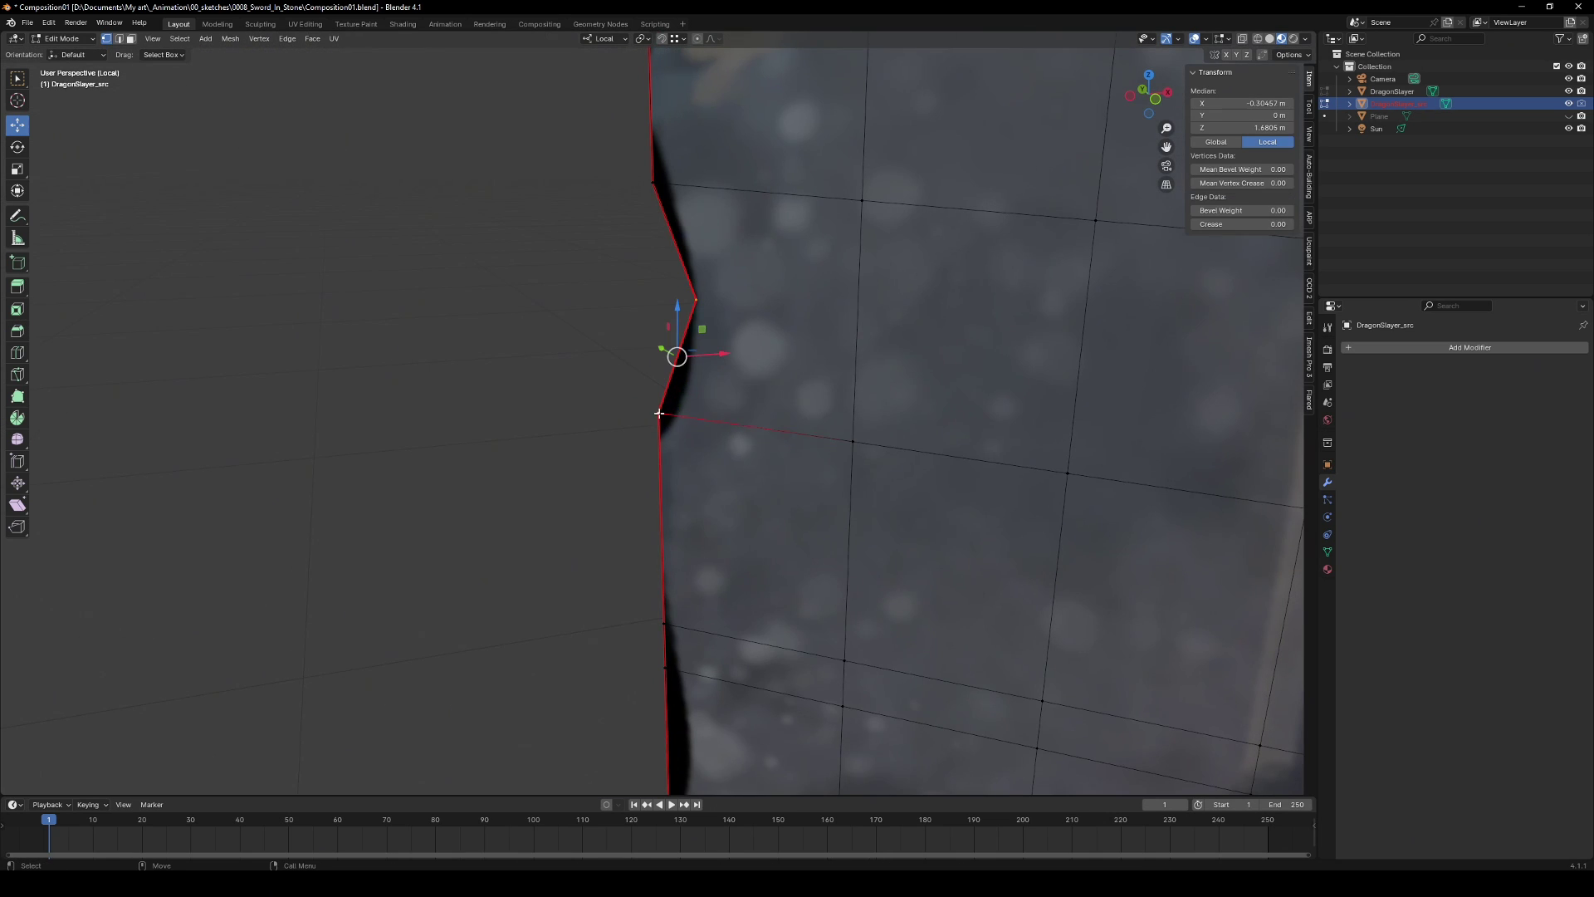
key(Escape)
key(ctrl+z)
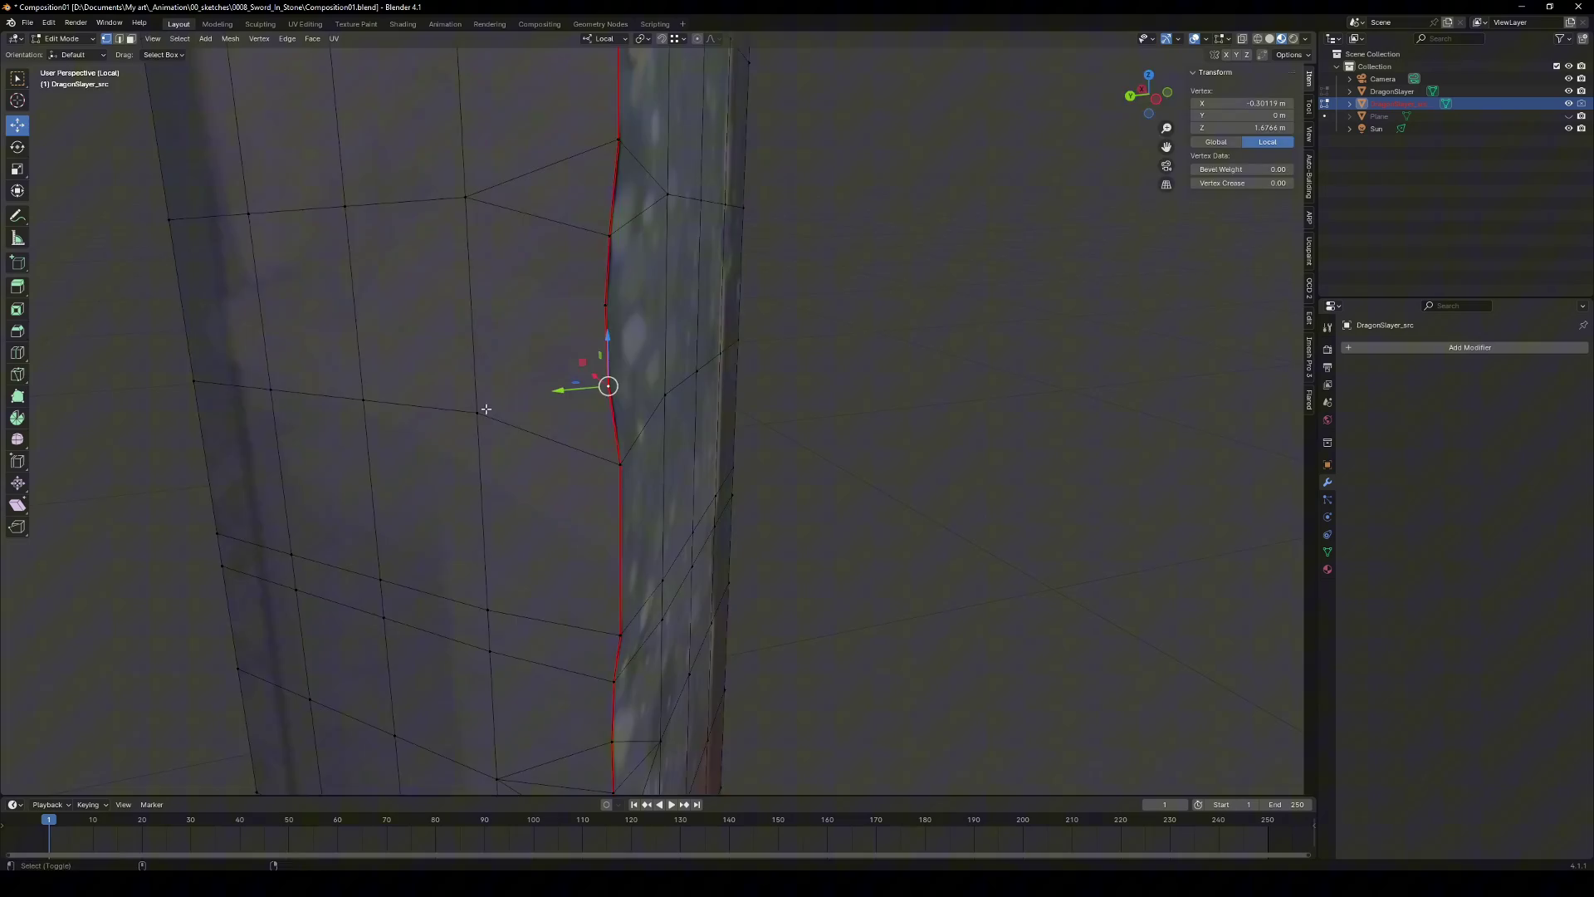
Select a vertex on the blade rim and move it to carve a notch
middle_drag(486, 408, 609, 420)
alt+click(677, 619)
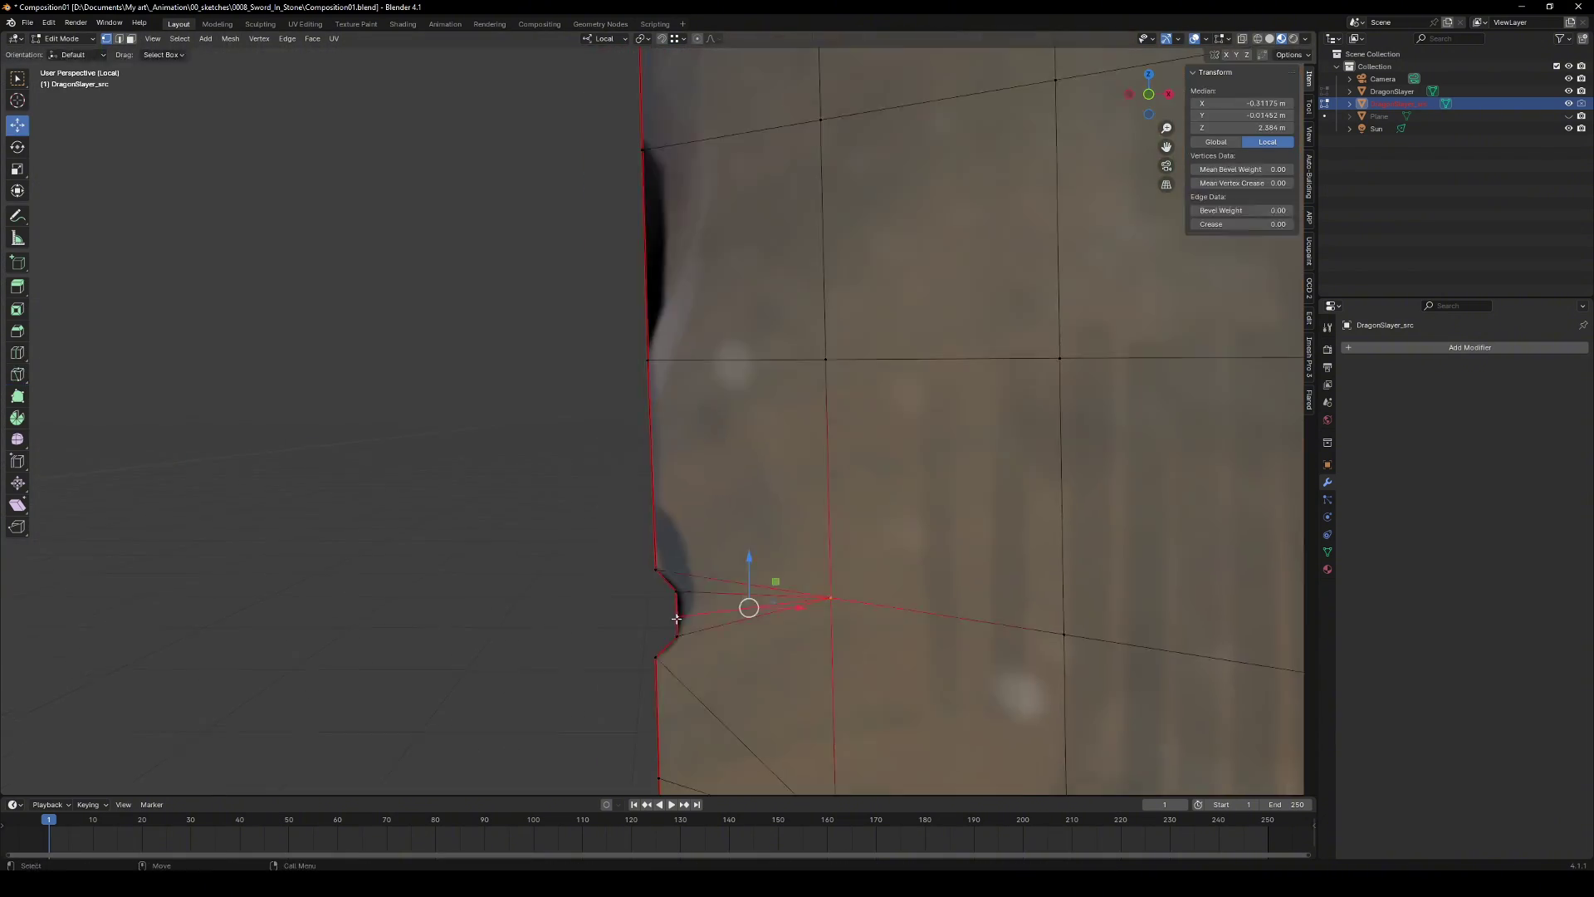
middle_drag(677, 619, 872, 465)
click(883, 522)
key(g)
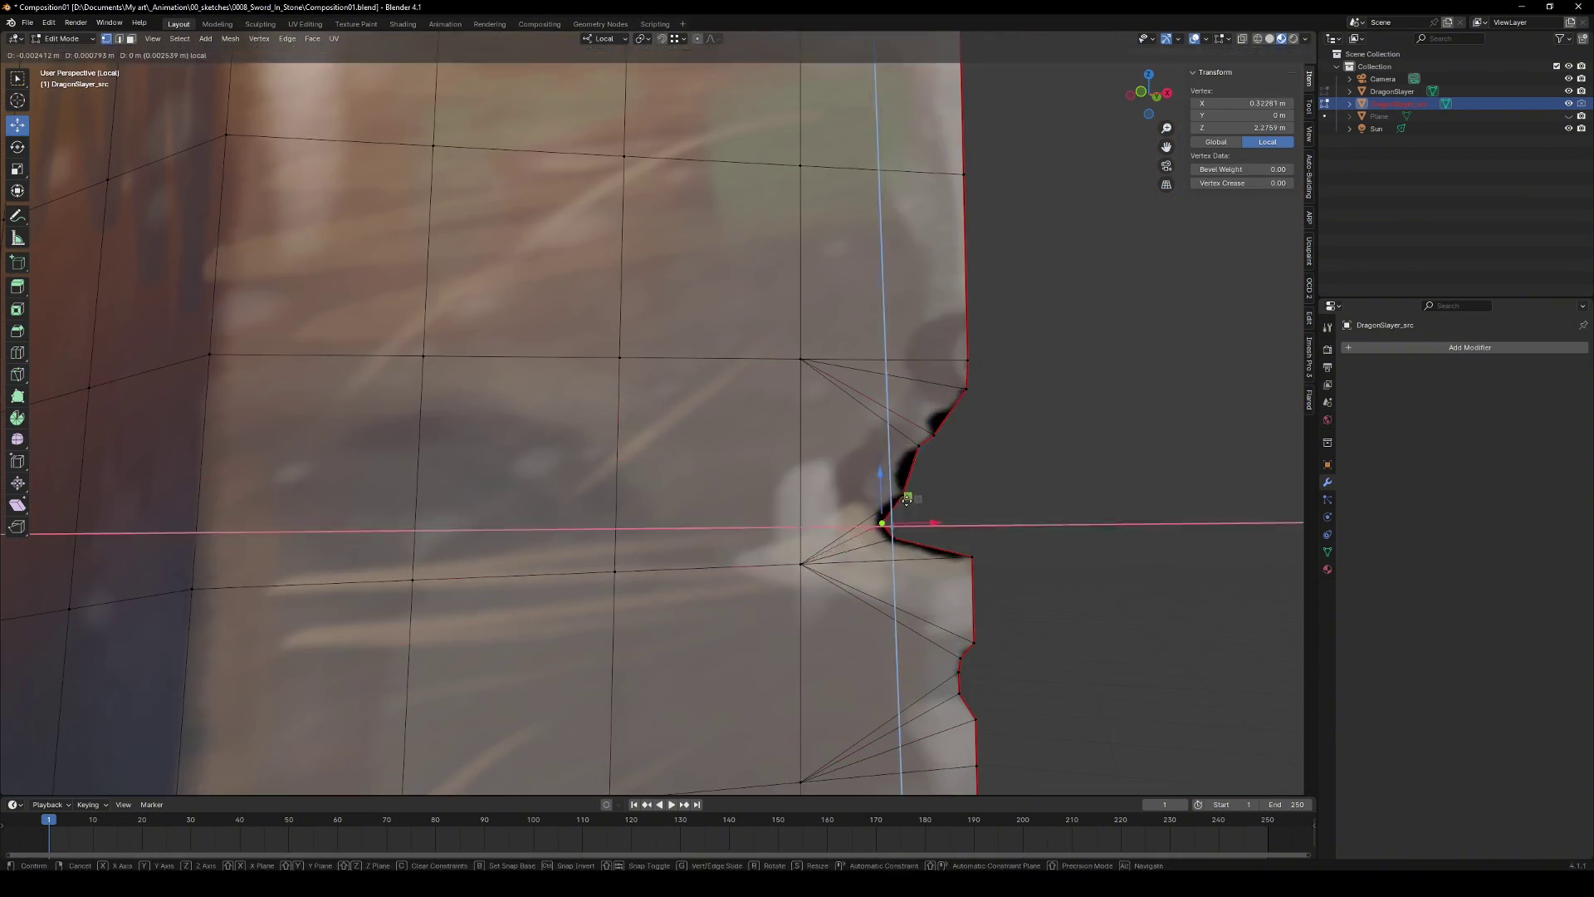
scroll(908, 498, down, 3)
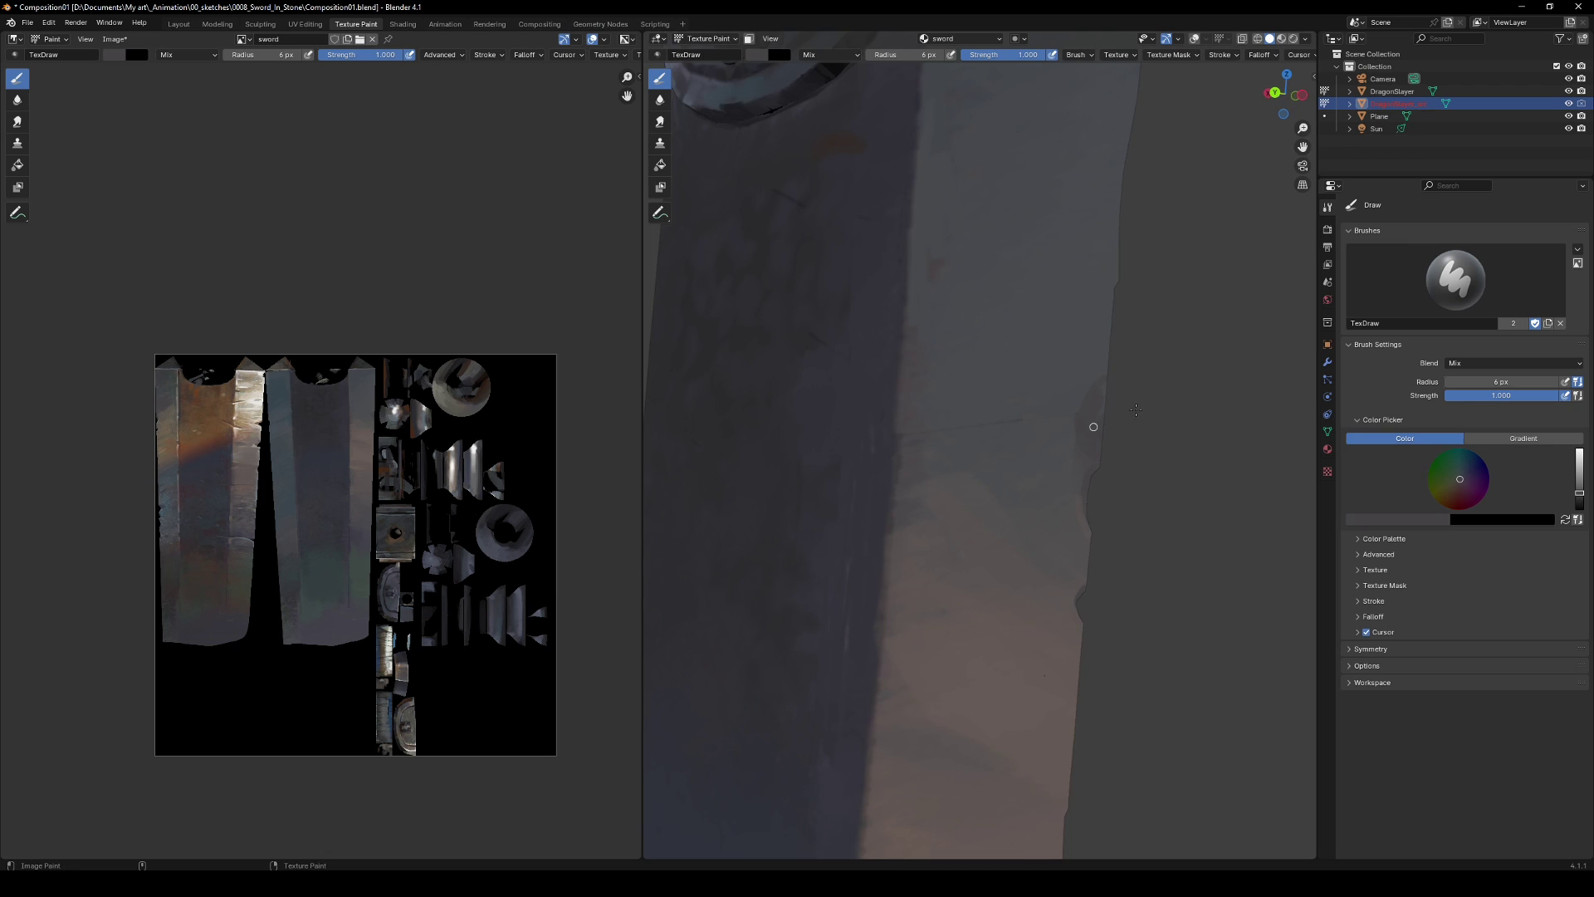
mouse_move(1038, 415)
middle_down()
mouse_move(1109, 273)
mouse_move(867, 504)
mouse_move(1009, 366)
middle_up()
key(s)
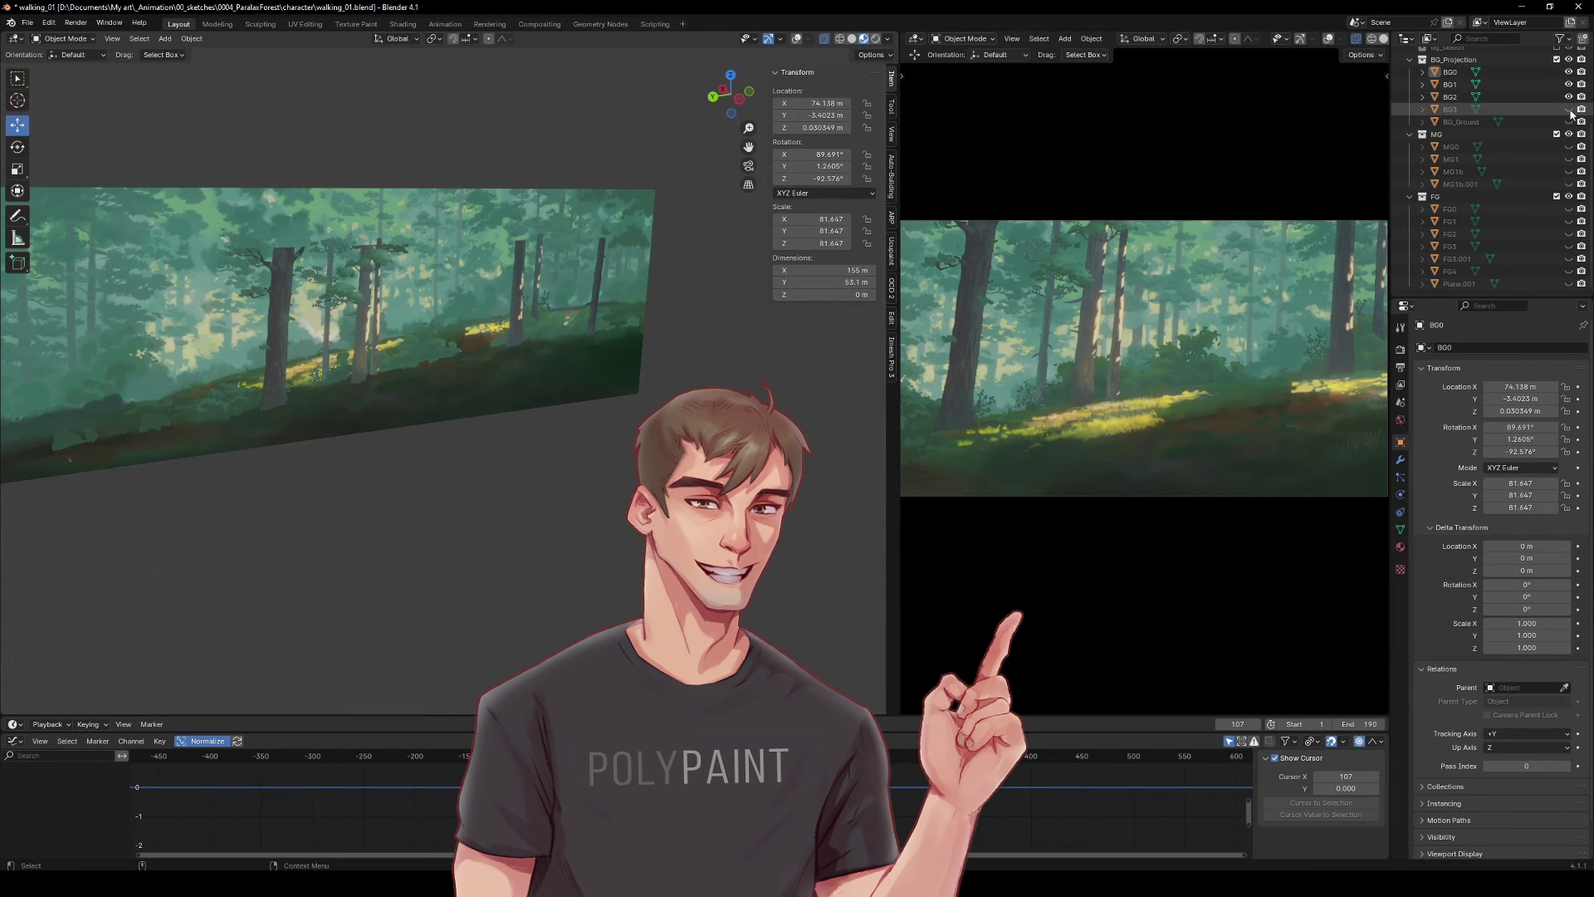
Turn on the visibility of the BG3 and BG_Ground planes in the Outliner
click(1568, 109)
click(1569, 121)
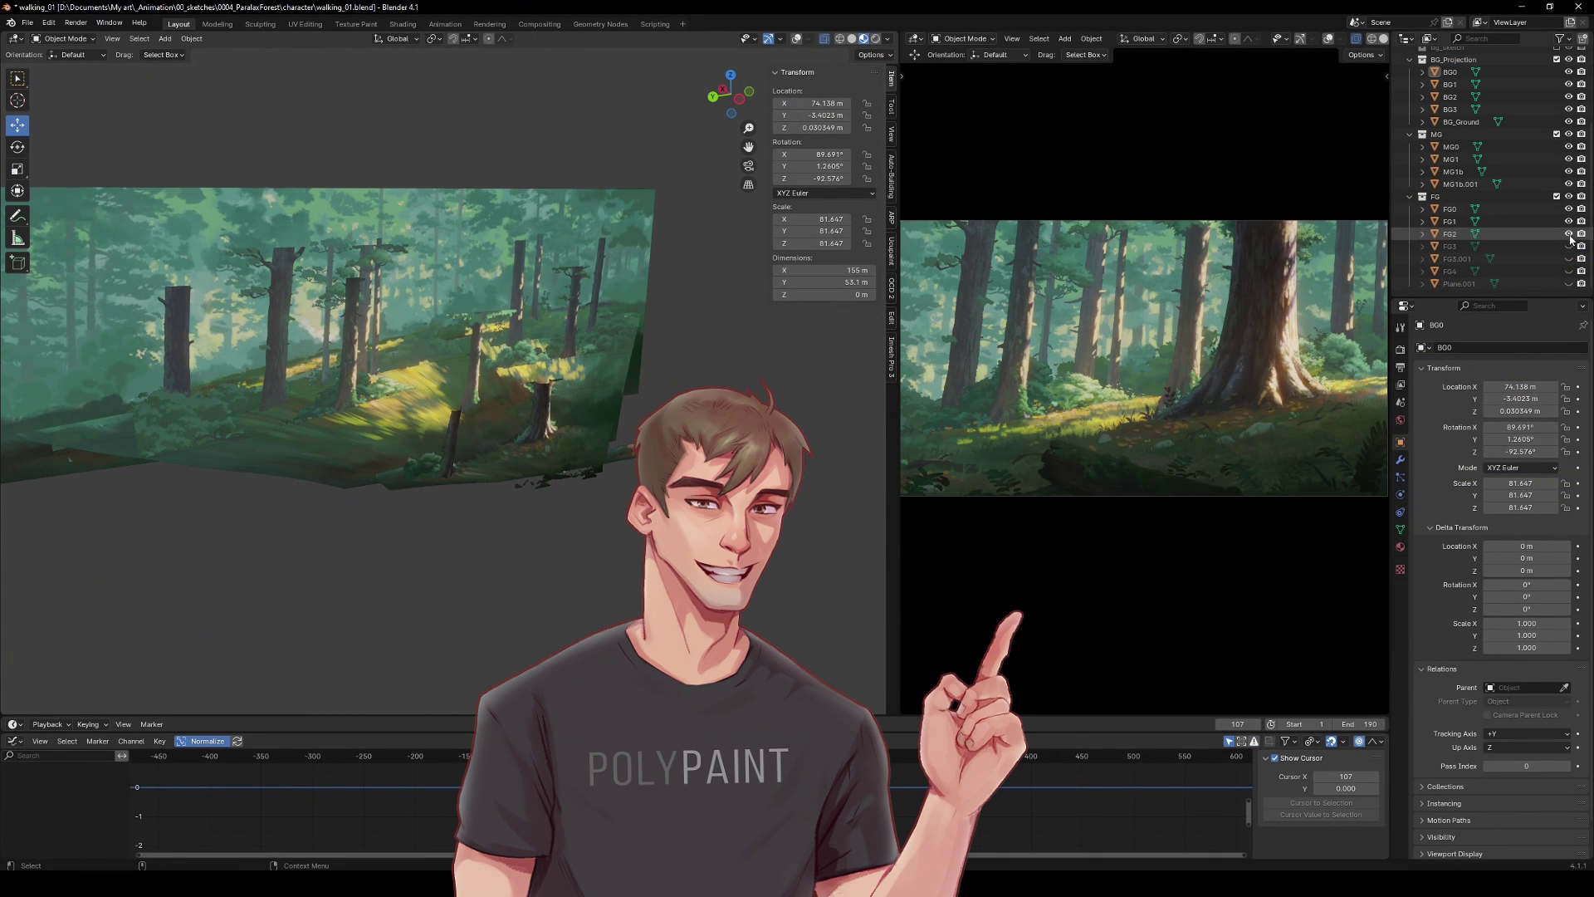